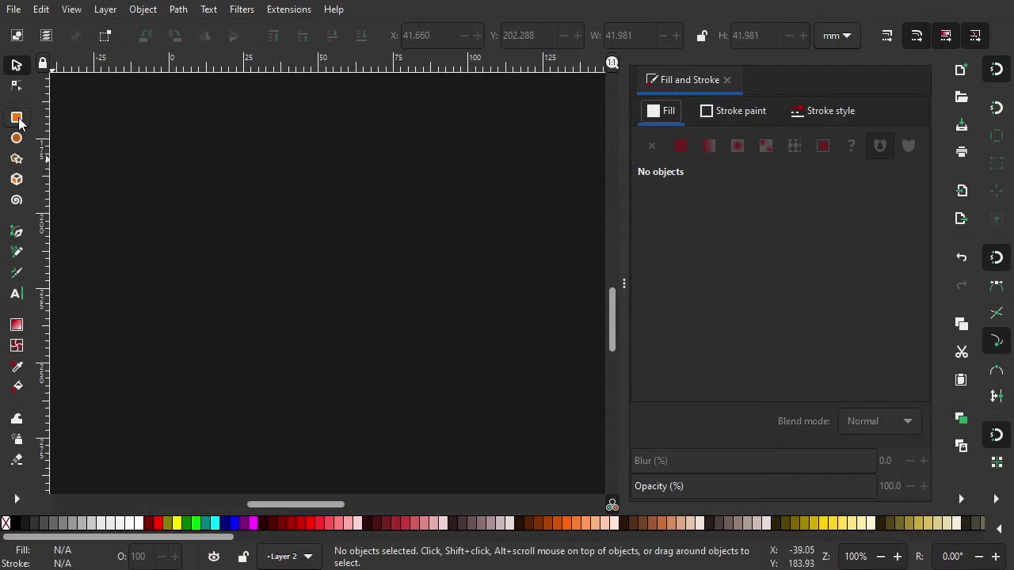
# Draw a grey square about 45.9 × 45.7 mm near the canvas centre and nudge it into place.
pyautogui.click(17, 118)
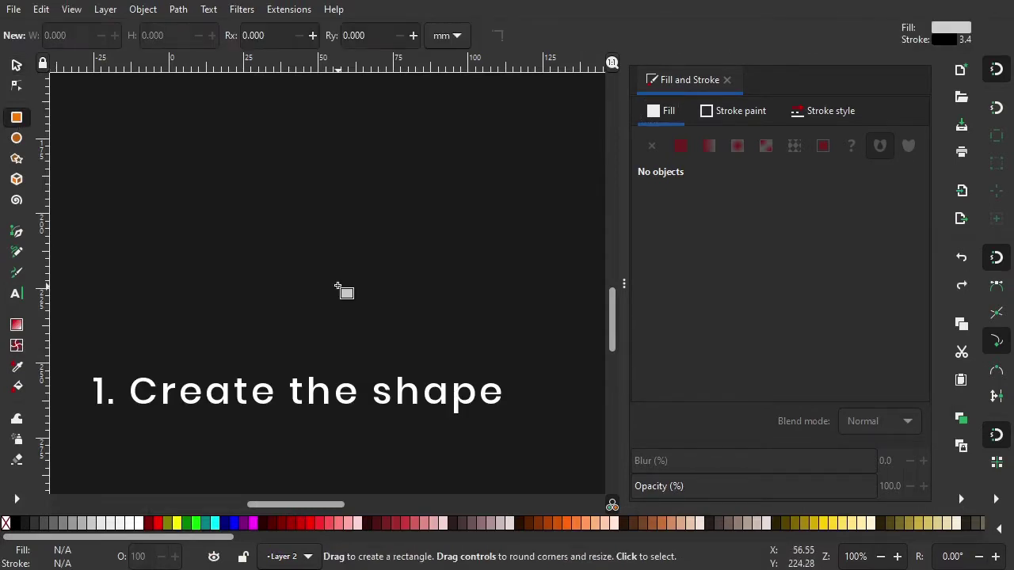
pyautogui.moveTo(265, 223); pyautogui.dragTo(400, 355)
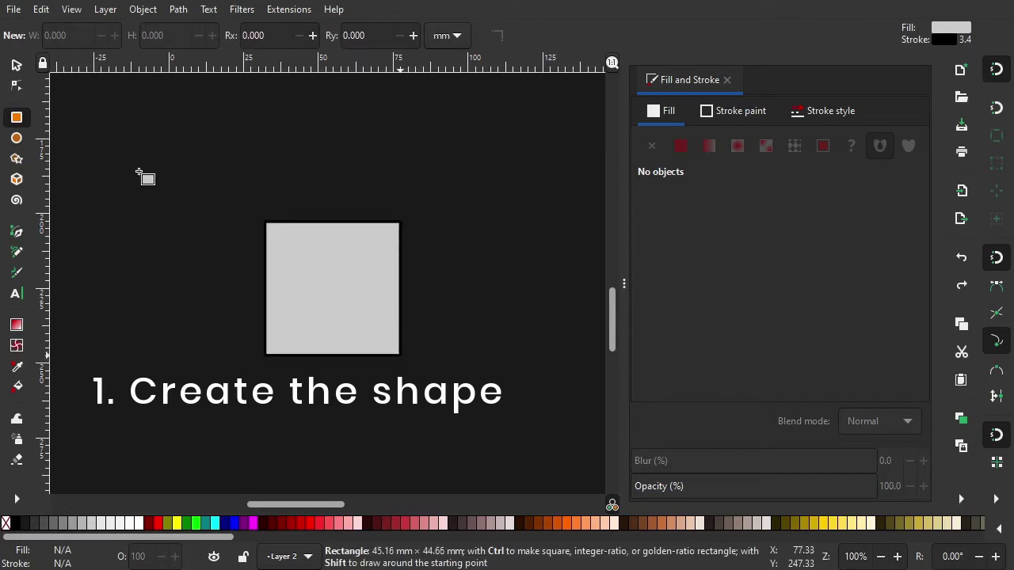
pyautogui.press('s')
pyautogui.moveTo(337, 283); pyautogui.dragTo(334, 279)
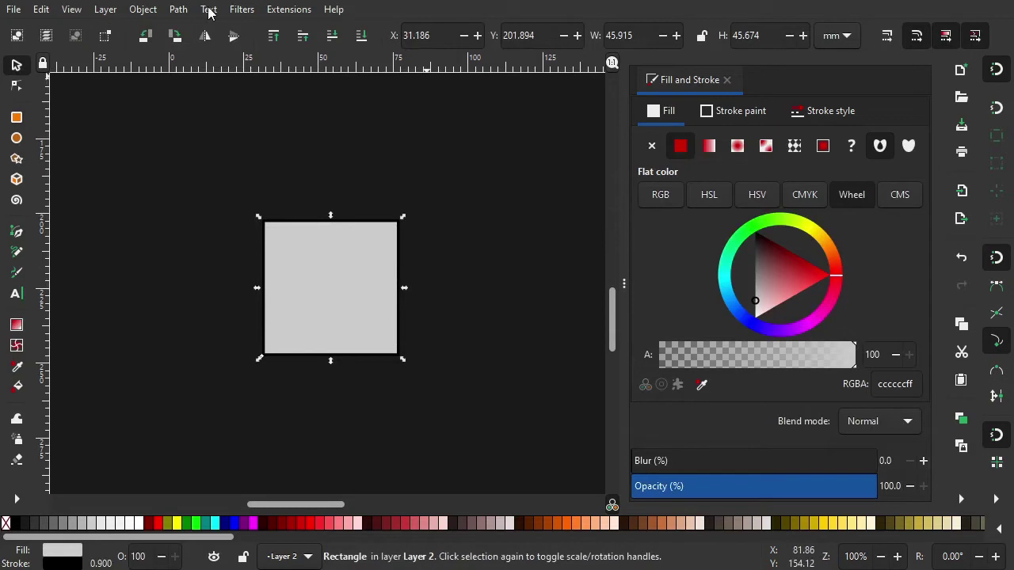
# Round the square's corners with a Corners (Fillet/Chamfer) path effect at radius 26.
pyautogui.click(178, 8)
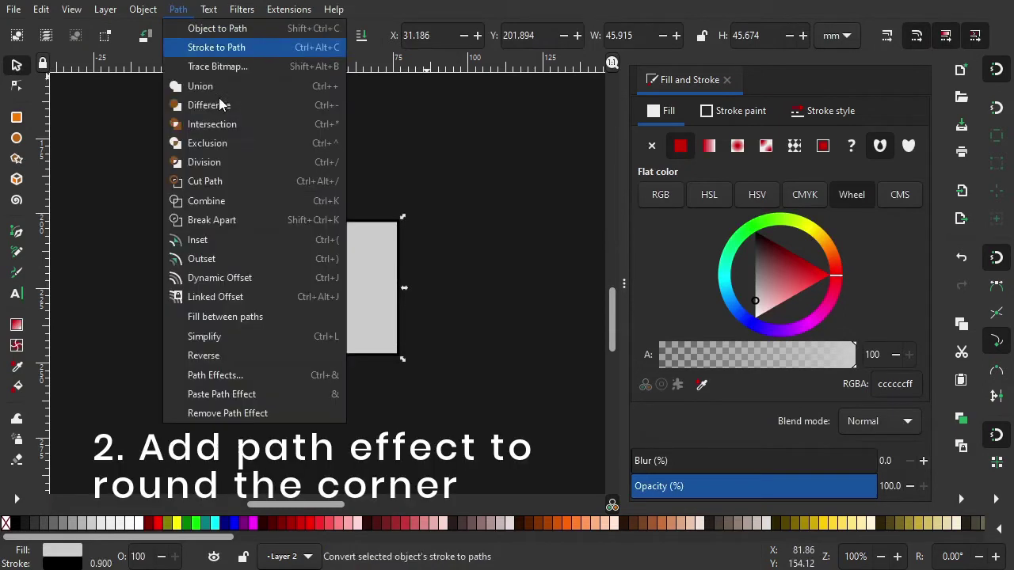
pyautogui.click(246, 381)
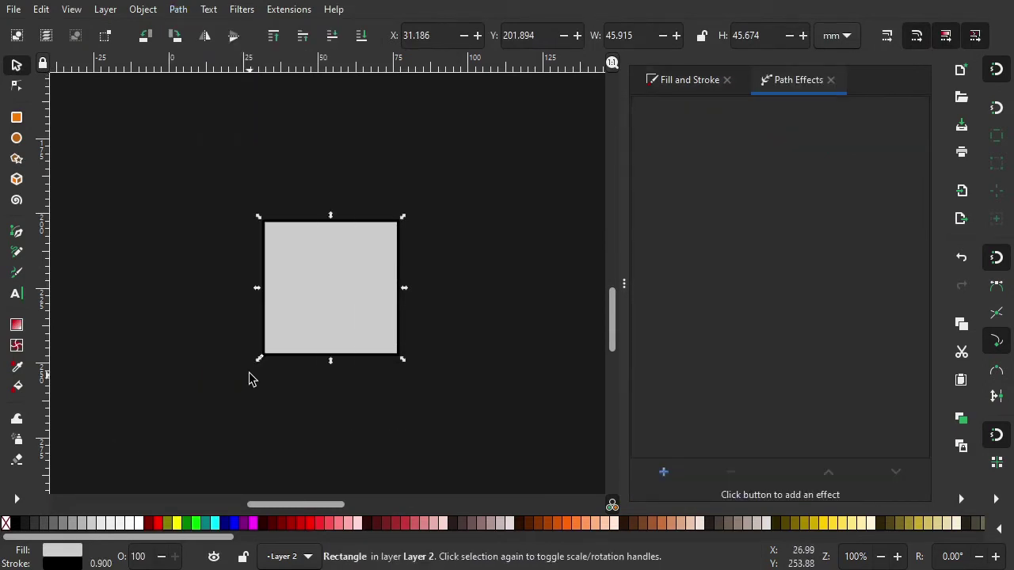
pyautogui.click(666, 473)
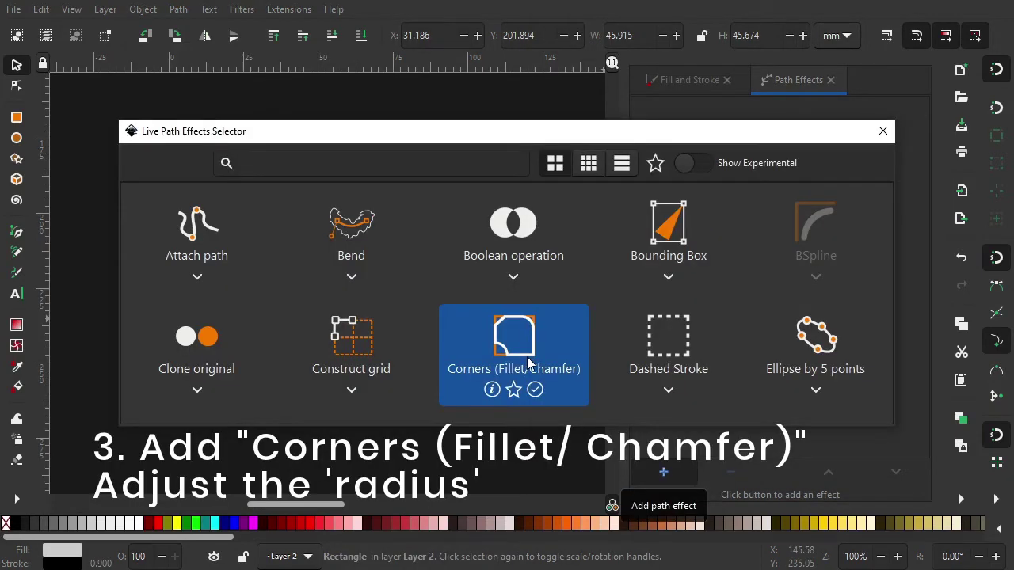
pyautogui.click(527, 356)
pyautogui.click(733, 280)
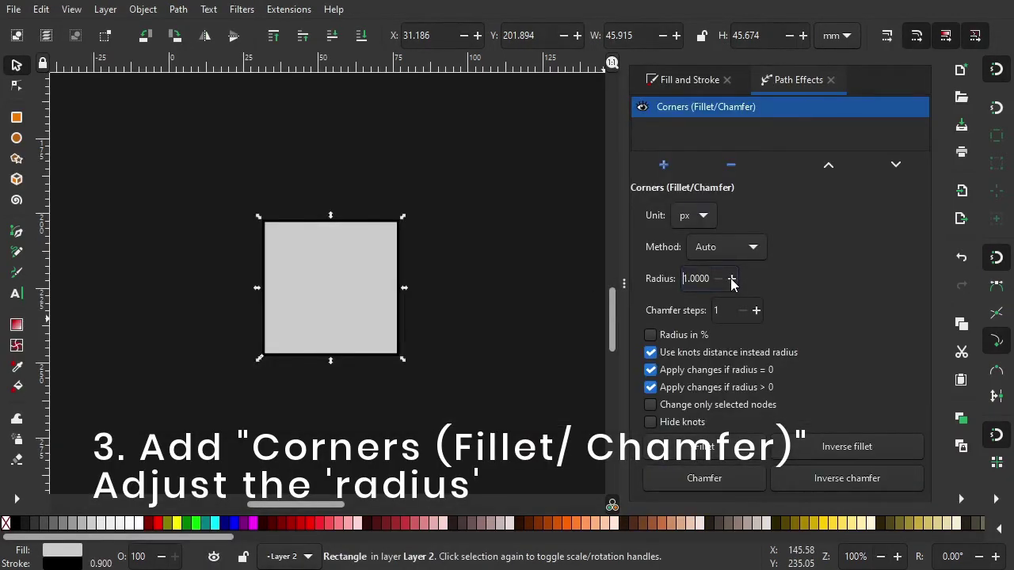
pyautogui.click(732, 280)
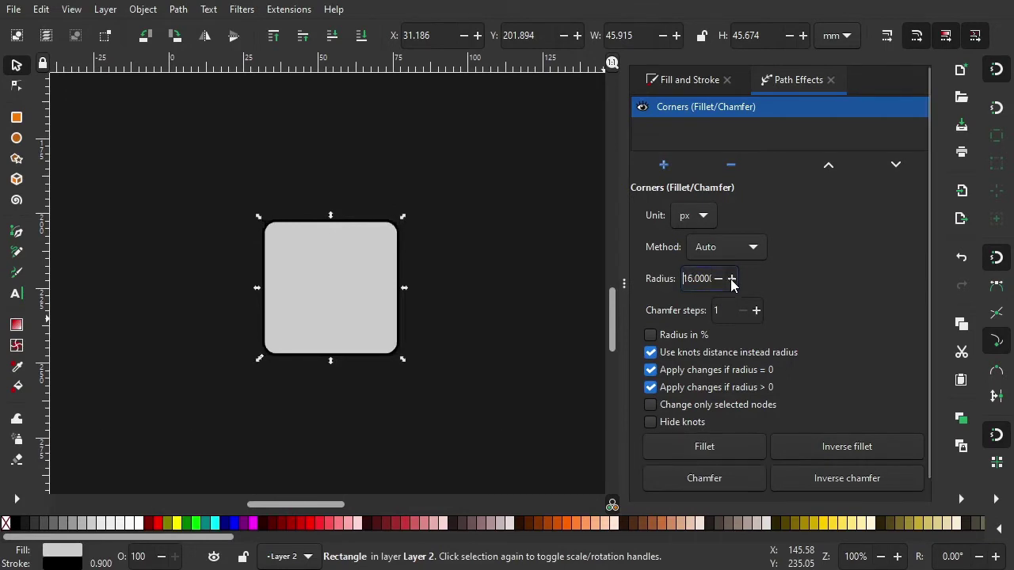
pyautogui.click(732, 279)
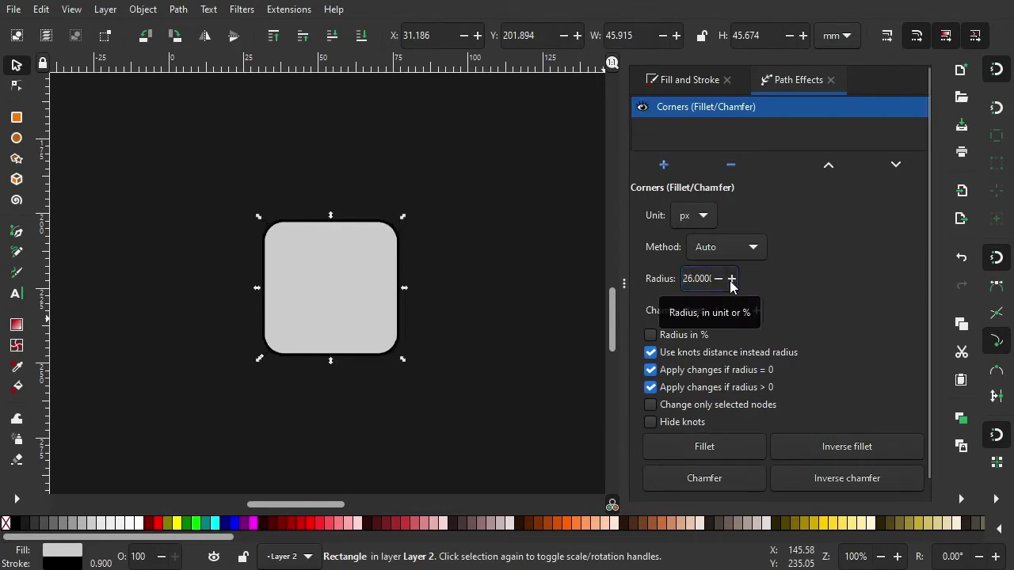
pyautogui.click(831, 79)
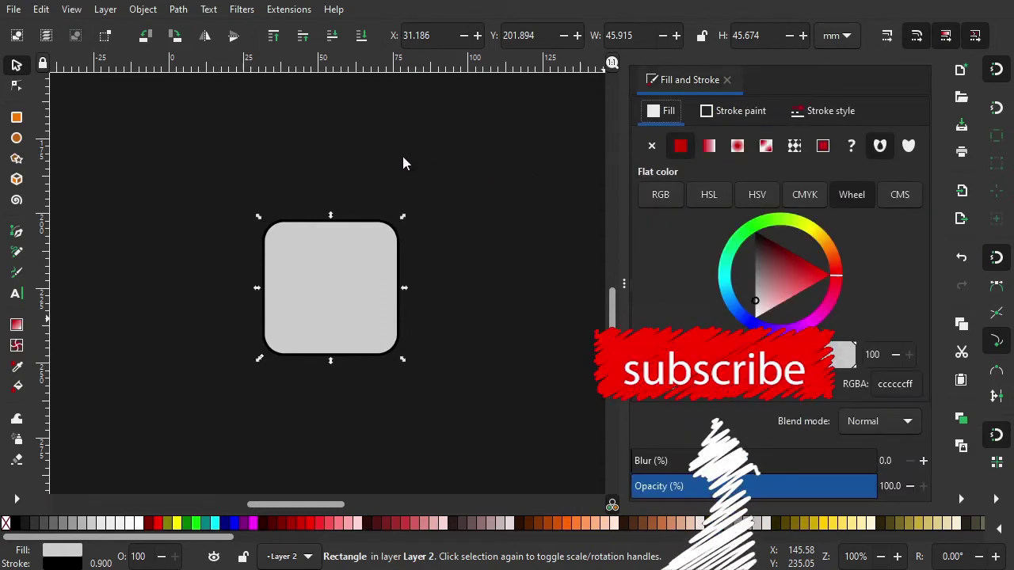
pyautogui.click(179, 9)
# Convert the rounded square to a path and fill it with the background's dark #1a1a1a.
pyautogui.click(187, 30)
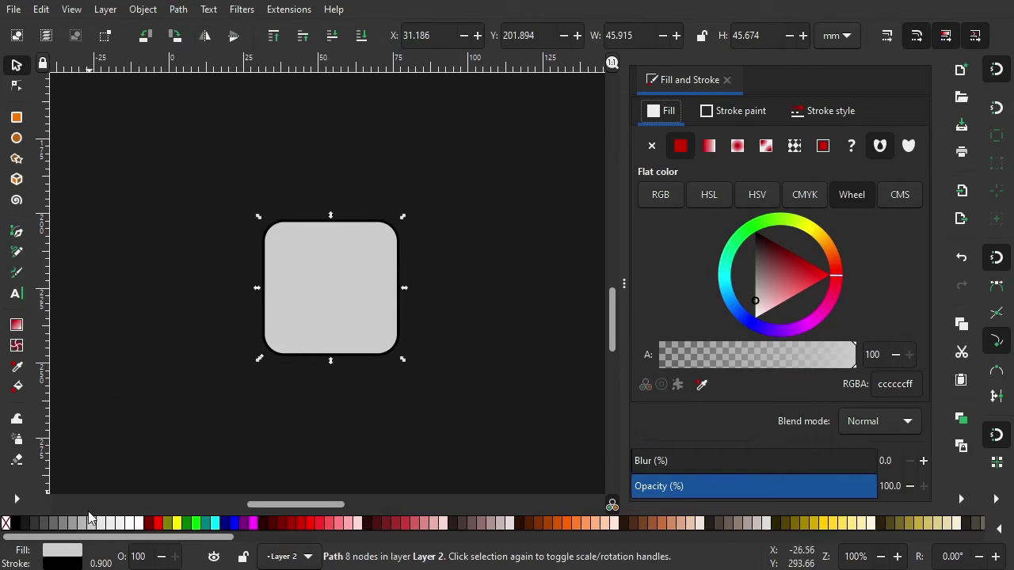
pyautogui.press('d')
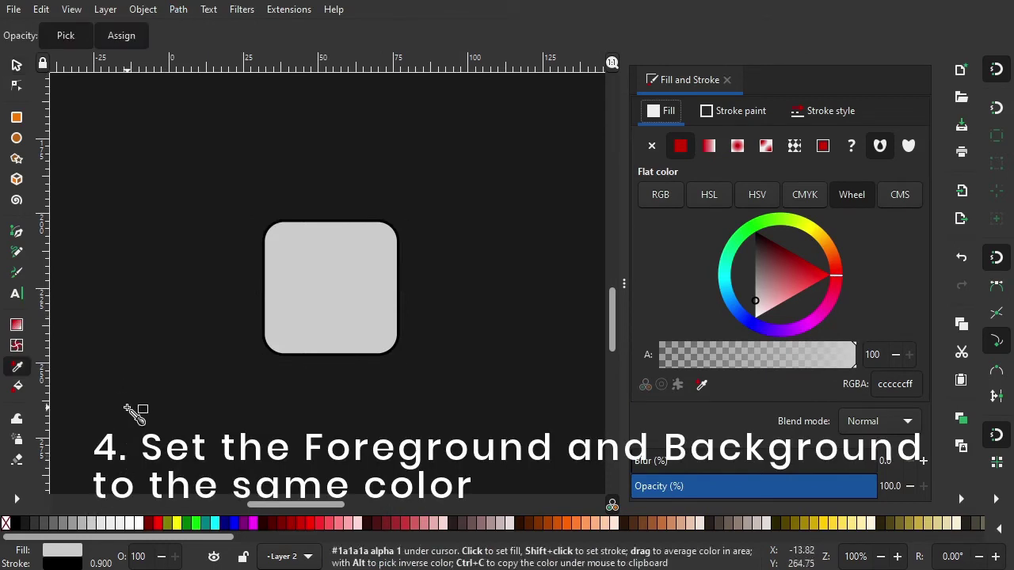
pyautogui.click(130, 408)
pyautogui.press('s')
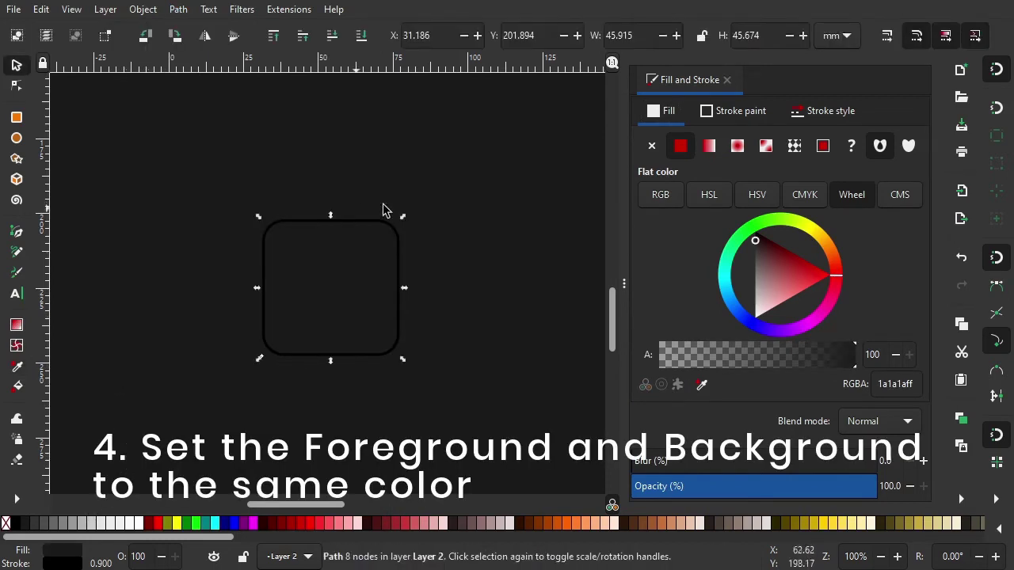
pyautogui.click(526, 230)
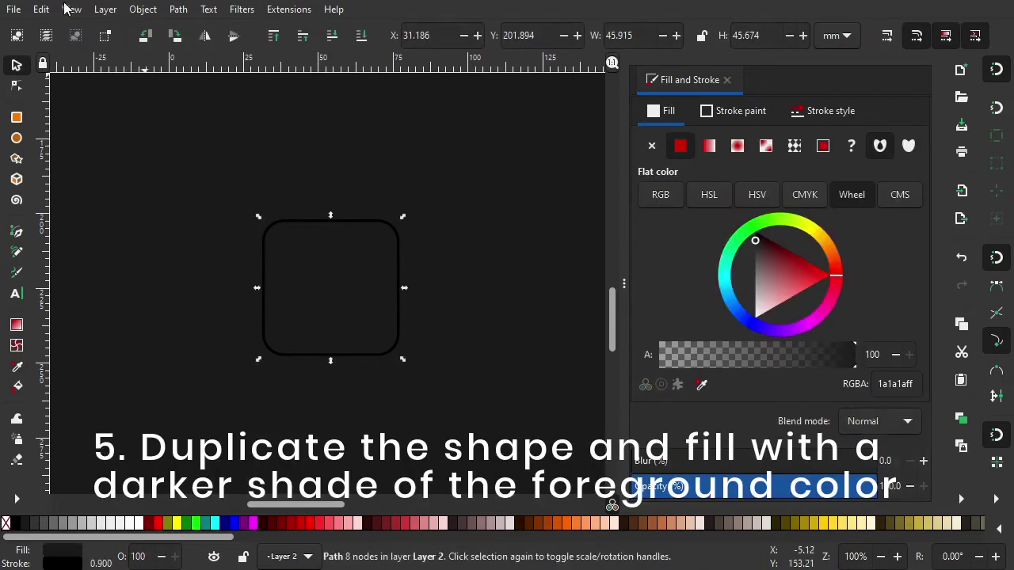
# Duplicate the rounded square in place, fill the copy solid black #000000, and remove its outline.
pyautogui.click(41, 9)
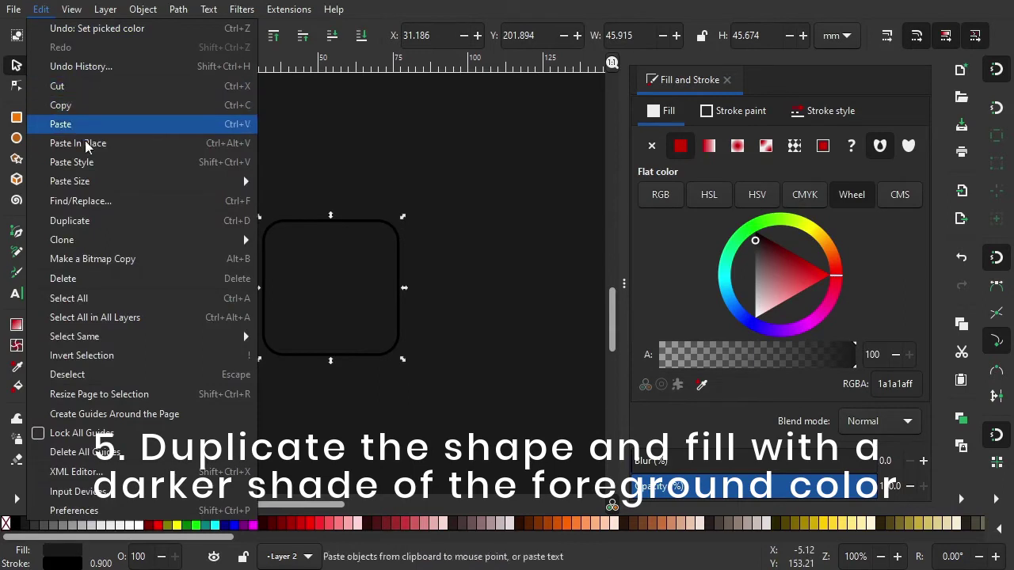
pyautogui.click(97, 227)
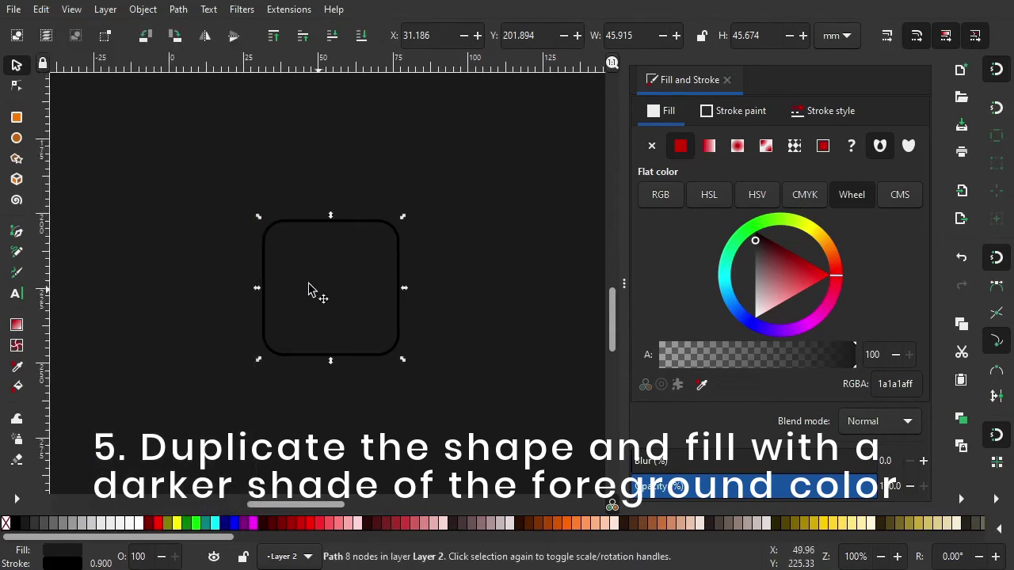
pyautogui.moveTo(323, 293); pyautogui.dragTo(270, 251)
pyautogui.hotkey('ctrl', 'z')
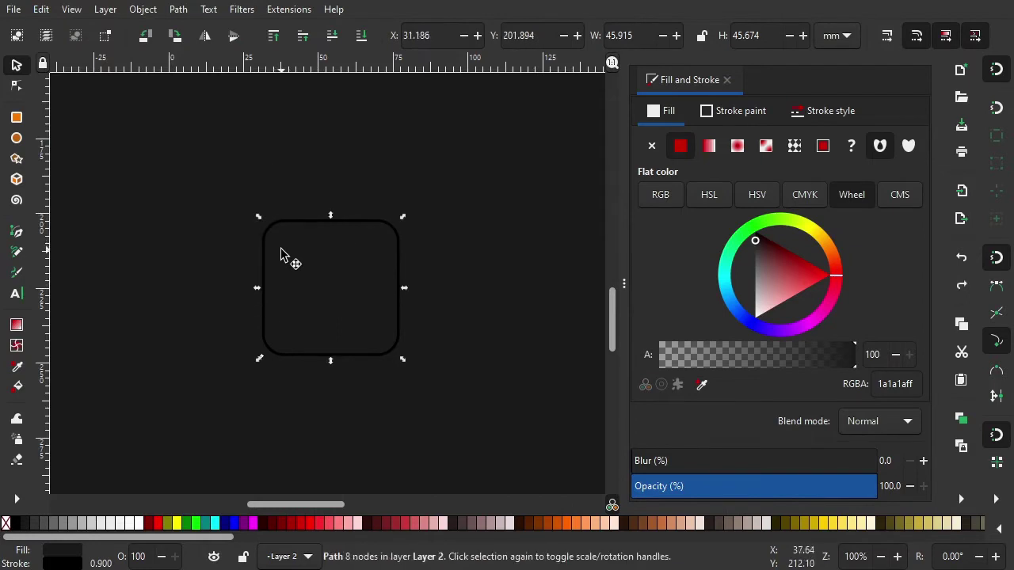
pyautogui.click(26, 525)
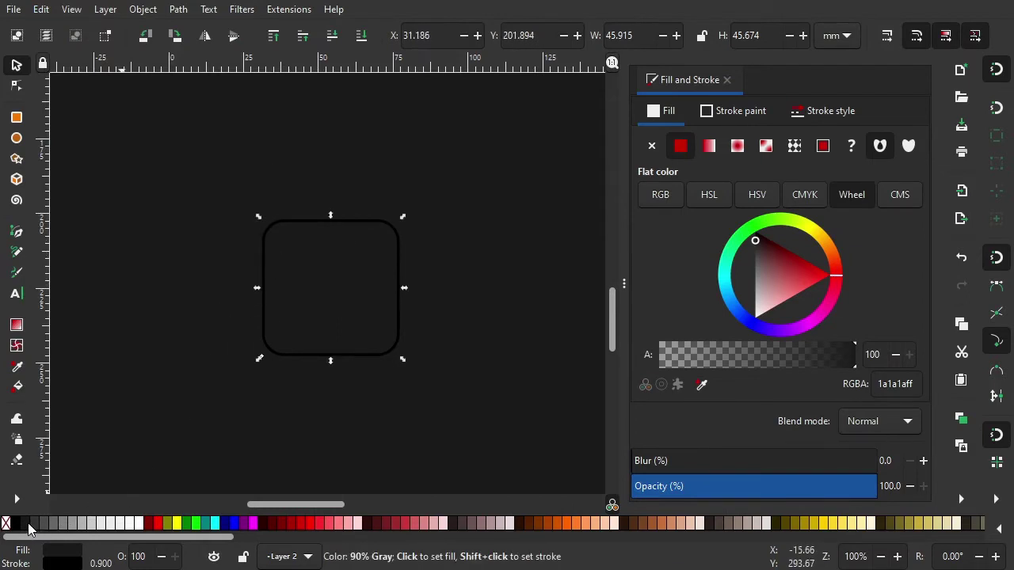
pyautogui.click(15, 524)
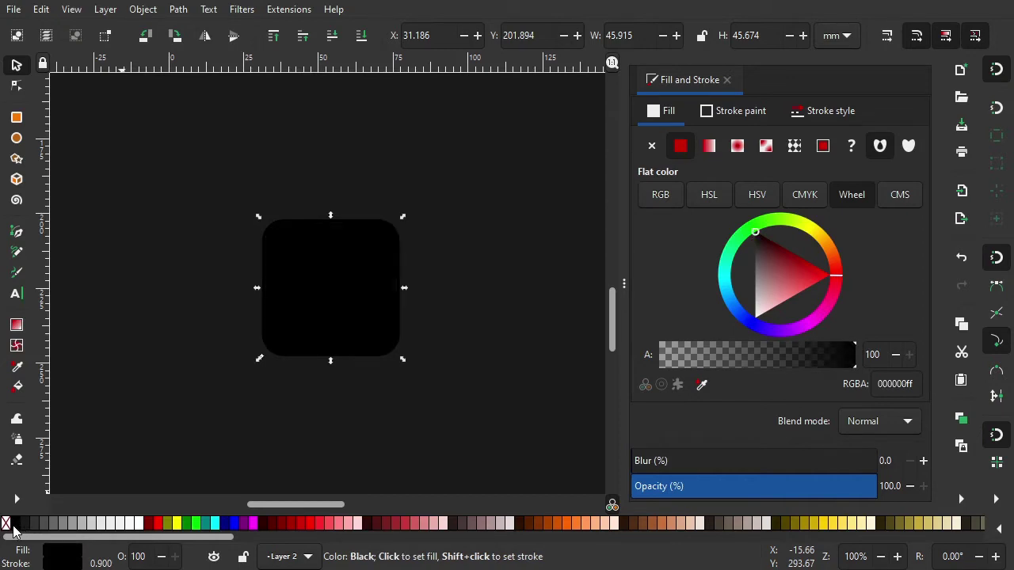
pyautogui.keyDown('shift'); pyautogui.click(8, 524); pyautogui.keyUp('shift')
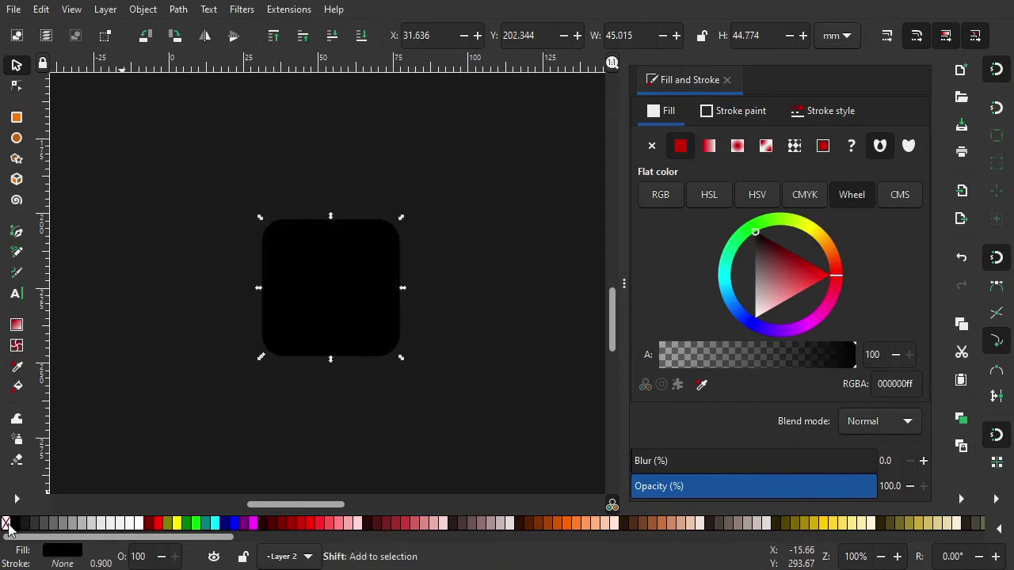
# Lower the black copy beneath the square and give it 45.1% blur and 63.4% opacity.
pyautogui.press('pagedown')
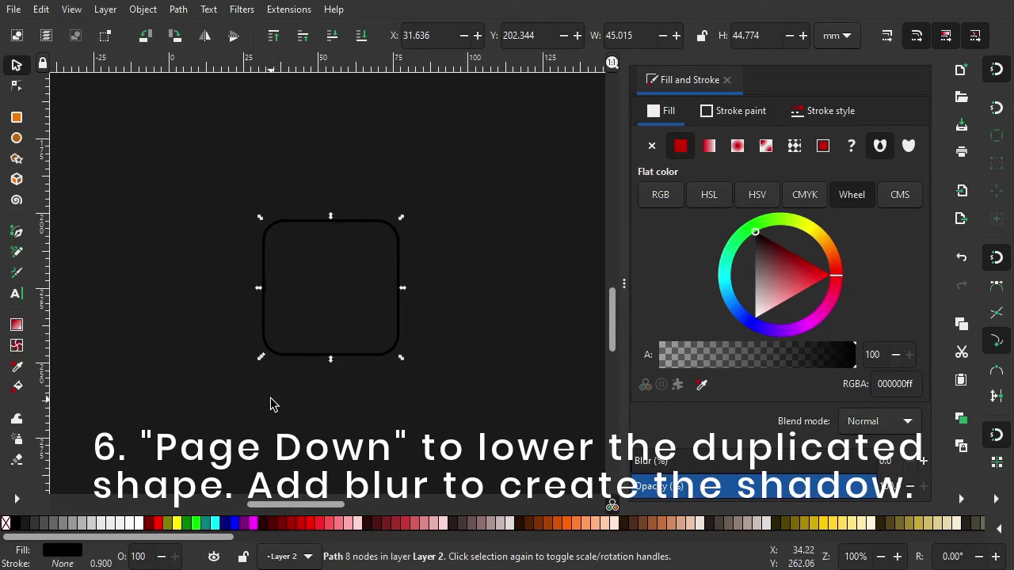
pyautogui.click(654, 461)
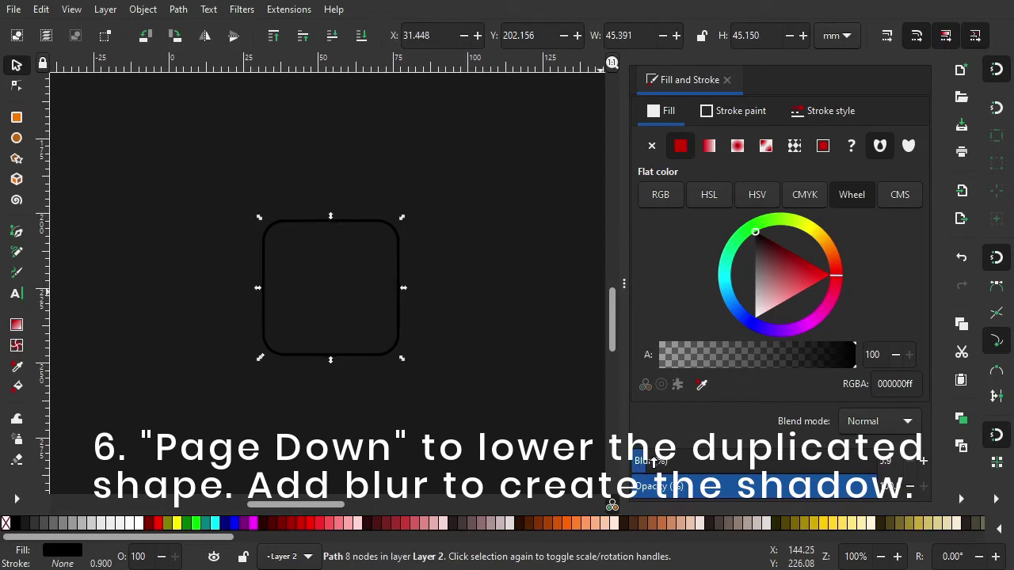
pyautogui.moveTo(654, 461); pyautogui.dragTo(717, 460)
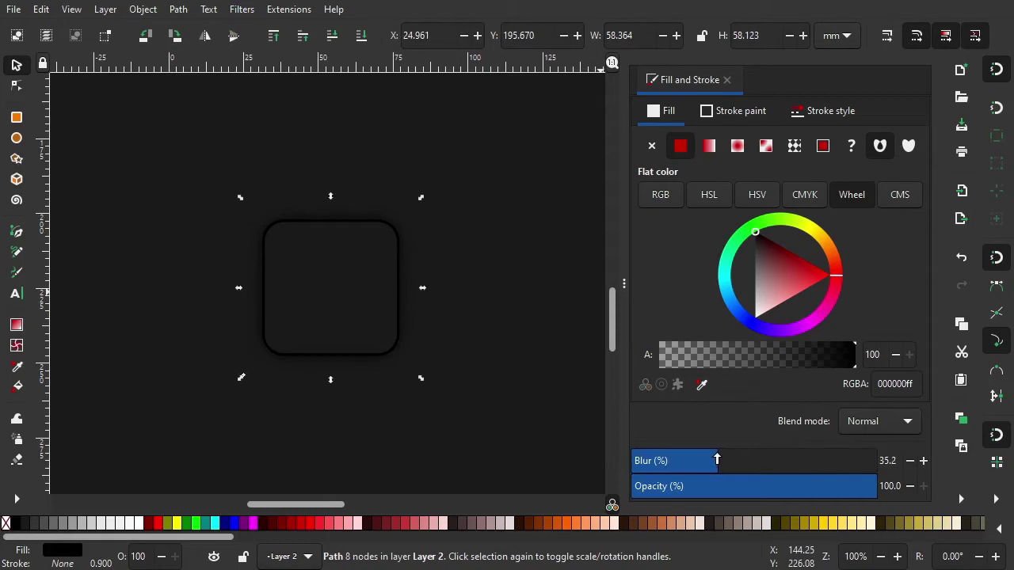
pyautogui.moveTo(717, 459); pyautogui.dragTo(721, 461)
pyautogui.moveTo(824, 484); pyautogui.dragTo(809, 491)
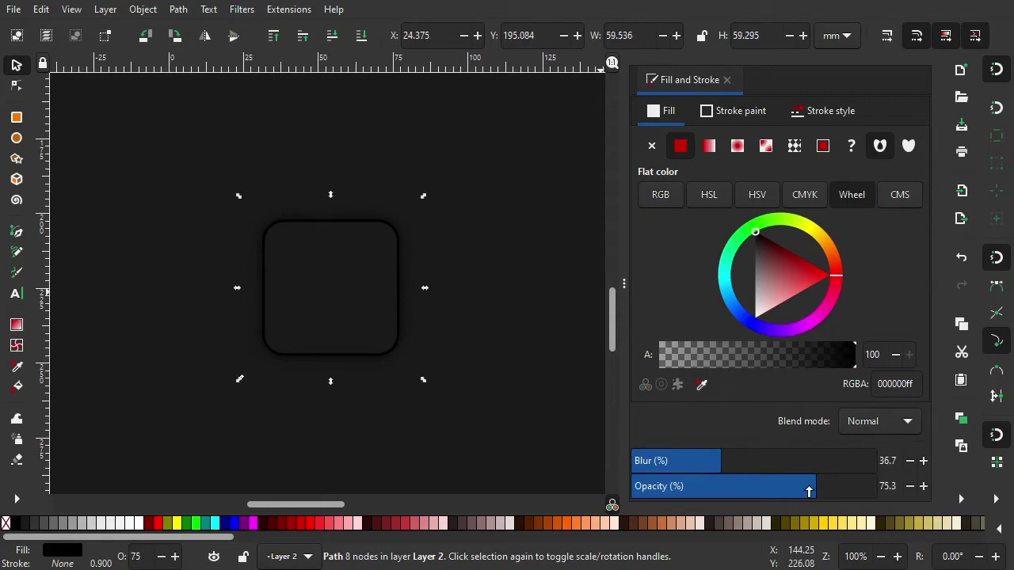
pyautogui.moveTo(809, 492); pyautogui.dragTo(787, 486)
pyautogui.moveTo(721, 462); pyautogui.dragTo(744, 469)
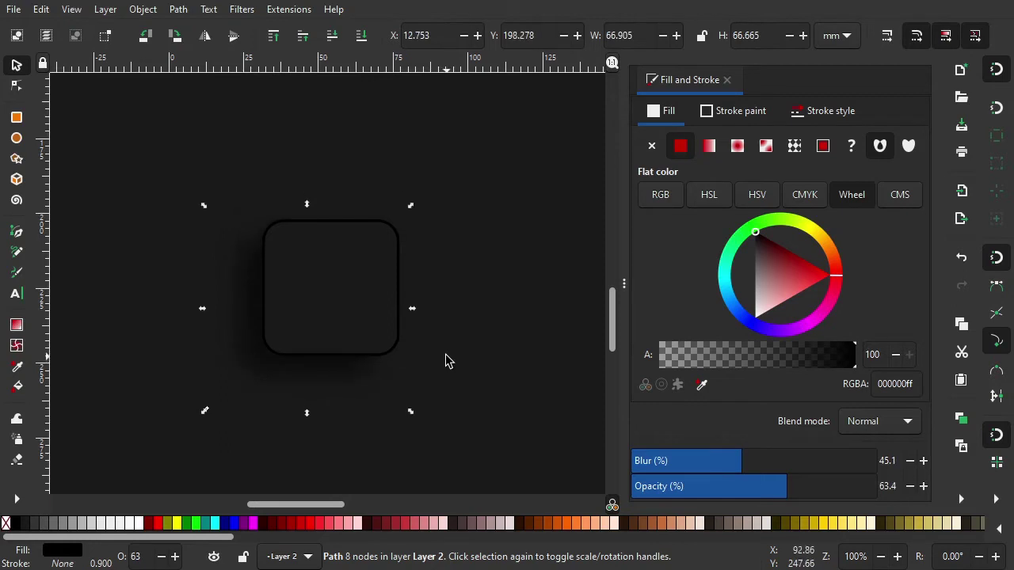
pyautogui.click(491, 150)
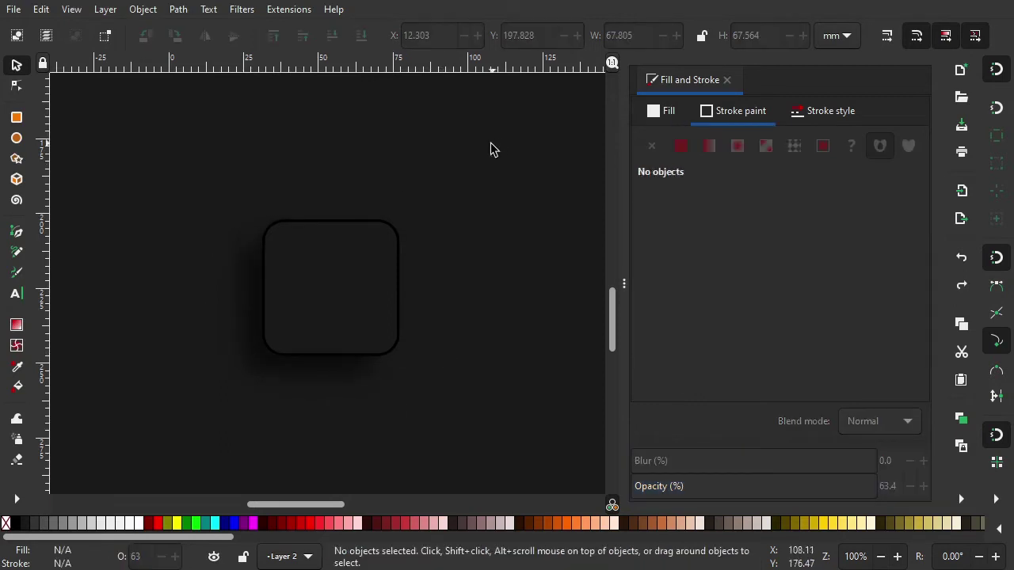
# Give the rounded square's outline a linear gradient stroke.
pyautogui.click(343, 275)
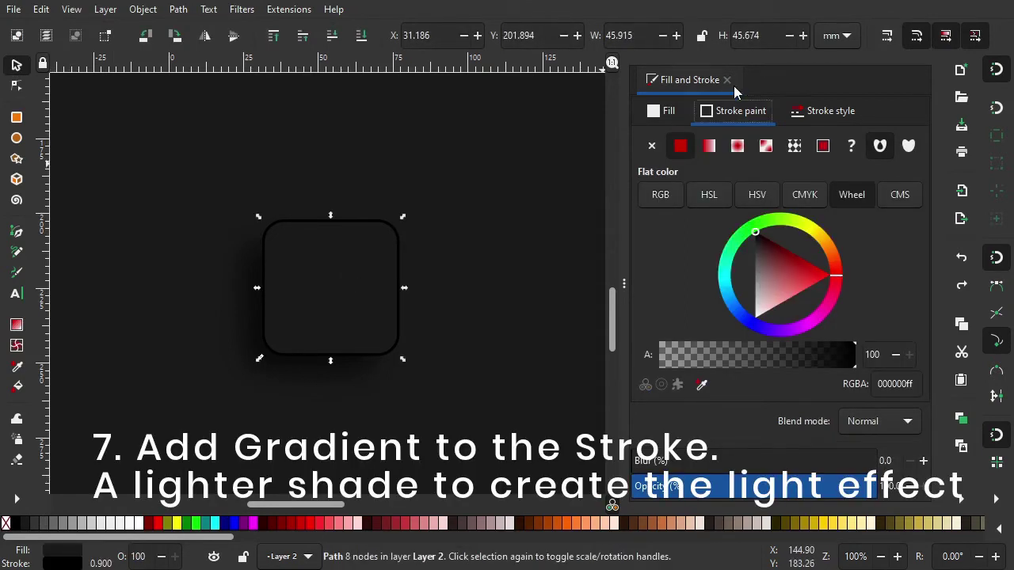
pyautogui.click(709, 147)
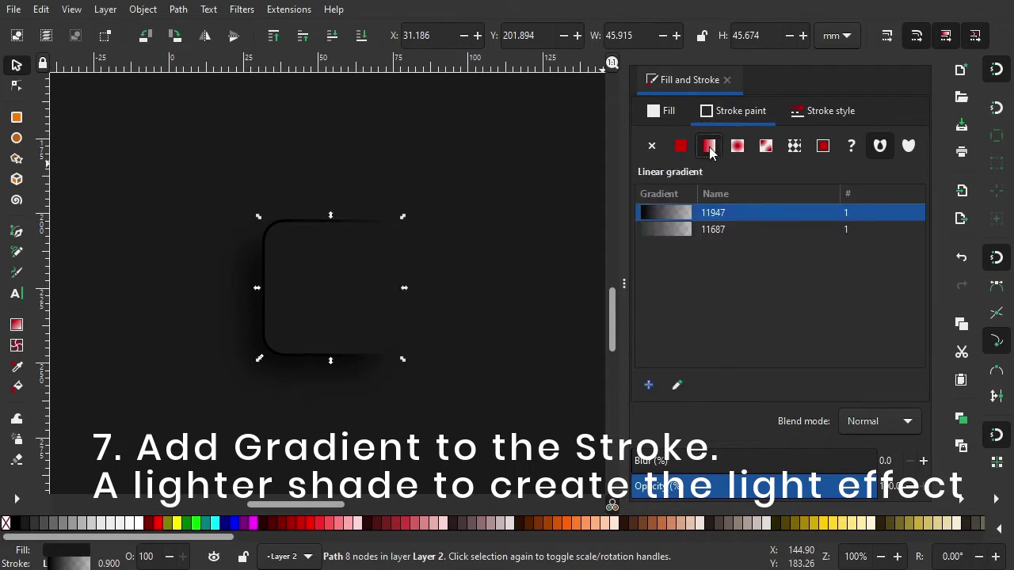
pyautogui.press('g')
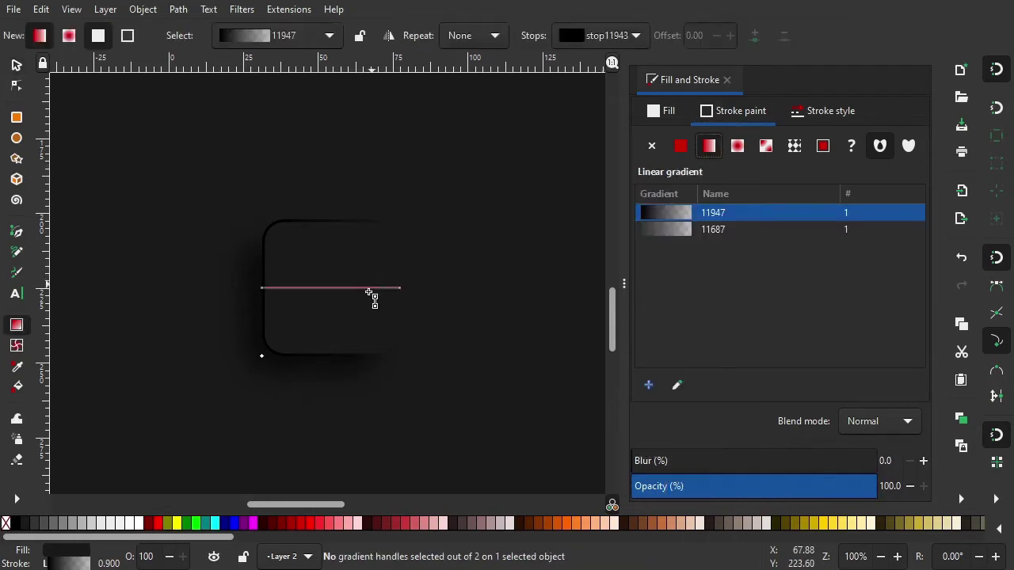
pyautogui.moveTo(261, 288); pyautogui.dragTo(271, 280)
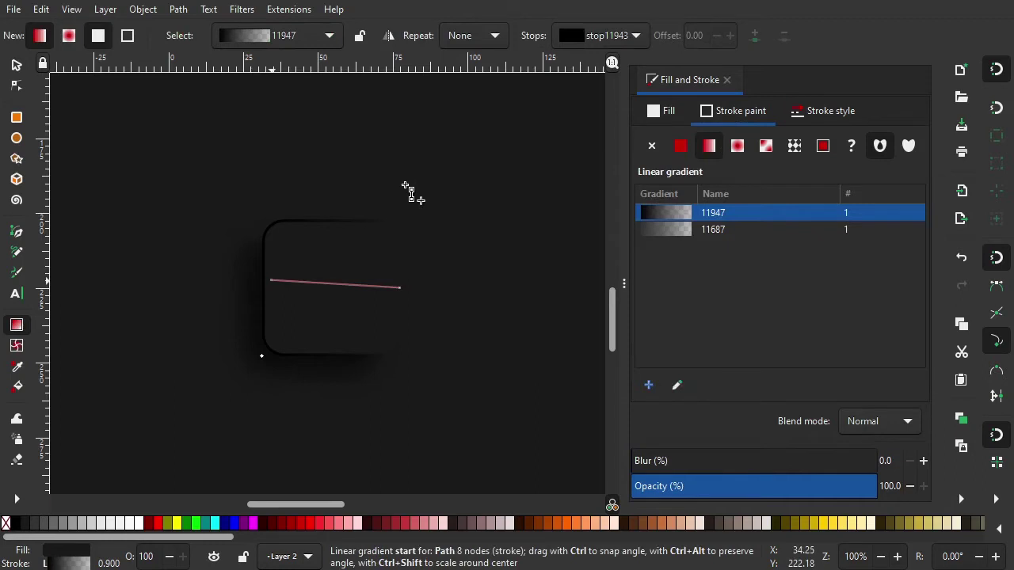
pyautogui.moveTo(405, 185); pyautogui.dragTo(427, 193)
# Run the gradient diagonally from bottom-left to past top-right, with a 60% gray stop.
pyautogui.moveTo(401, 290); pyautogui.dragTo(275, 354)
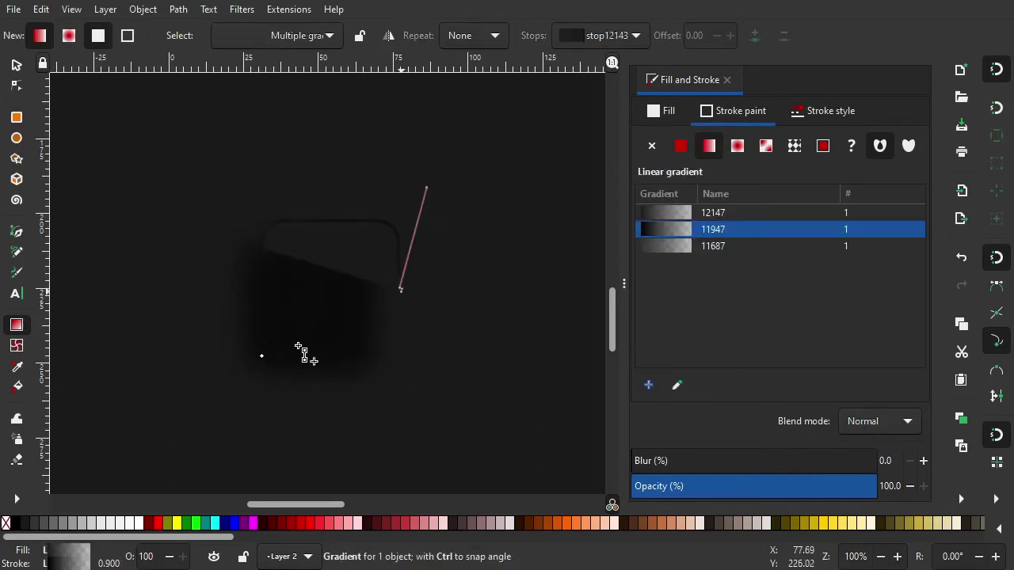
pyautogui.click(401, 290)
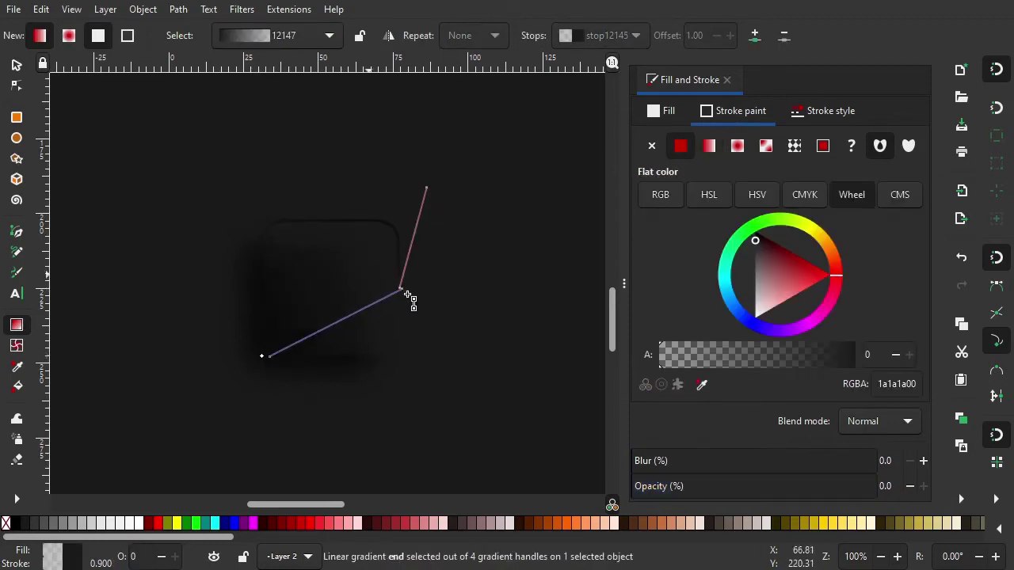
pyautogui.hotkey('ctrl', 'z')
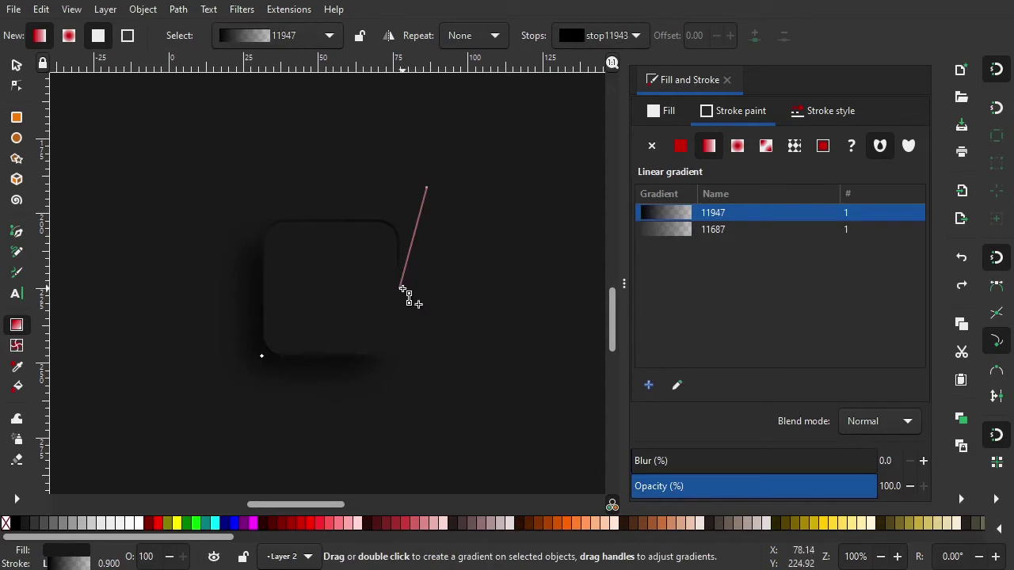
pyautogui.moveTo(400, 290)
pyautogui.mouseDown()
pyautogui.moveTo(352, 302)
pyautogui.moveTo(262, 356)
pyautogui.mouseUp()
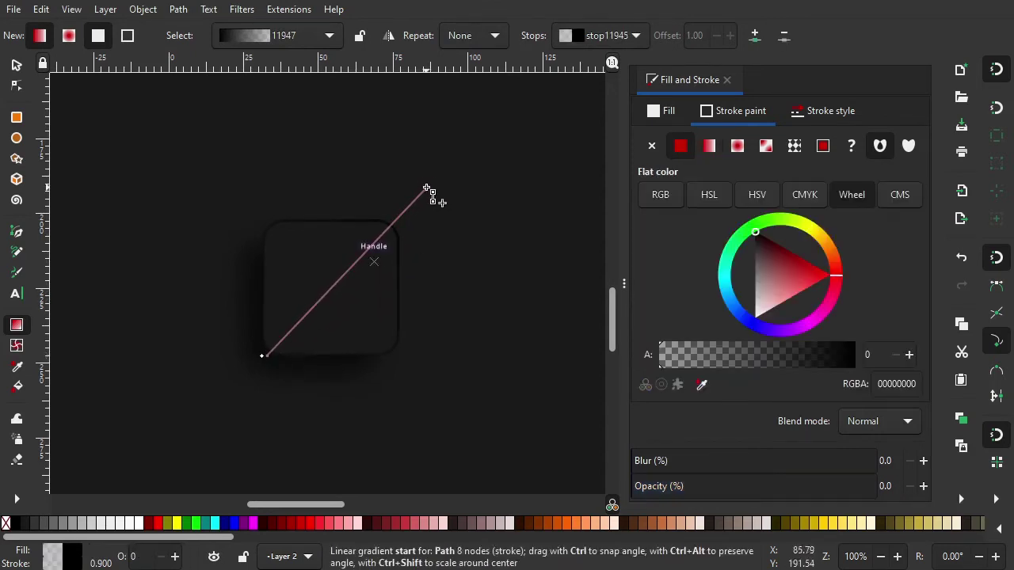
pyautogui.moveTo(427, 189)
pyautogui.mouseDown()
pyautogui.moveTo(413, 209)
pyautogui.moveTo(473, 152)
pyautogui.mouseUp()
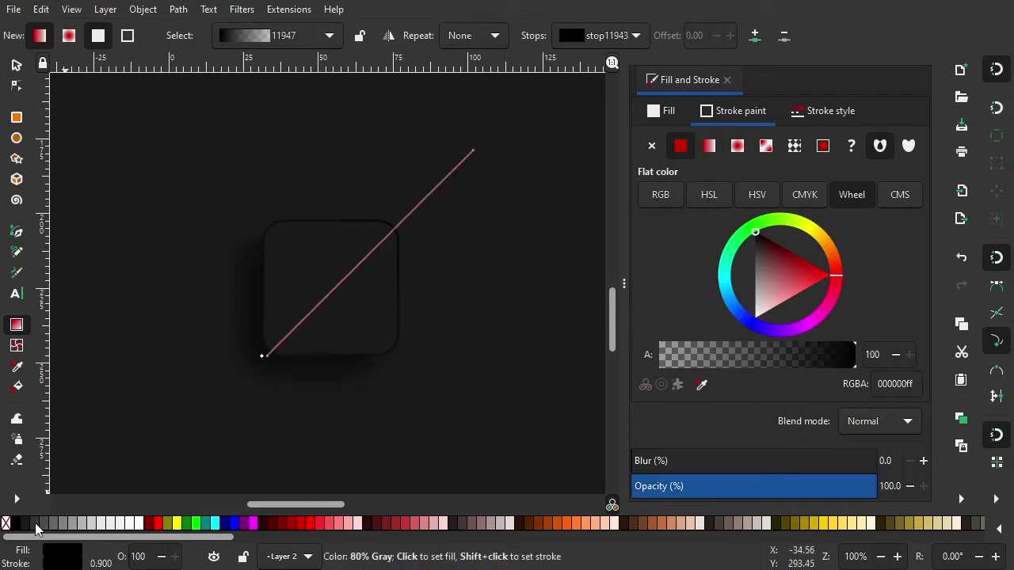
pyautogui.keyDown('shift'); pyautogui.click(36, 524); pyautogui.keyUp('shift')
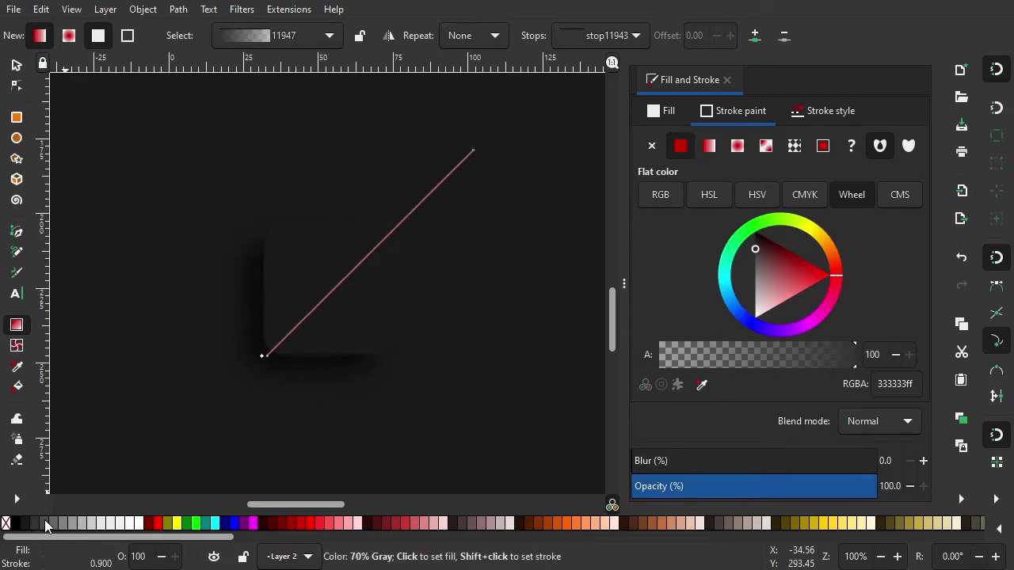
pyautogui.keyDown('shift'); pyautogui.click(46, 522); pyautogui.keyUp('shift')
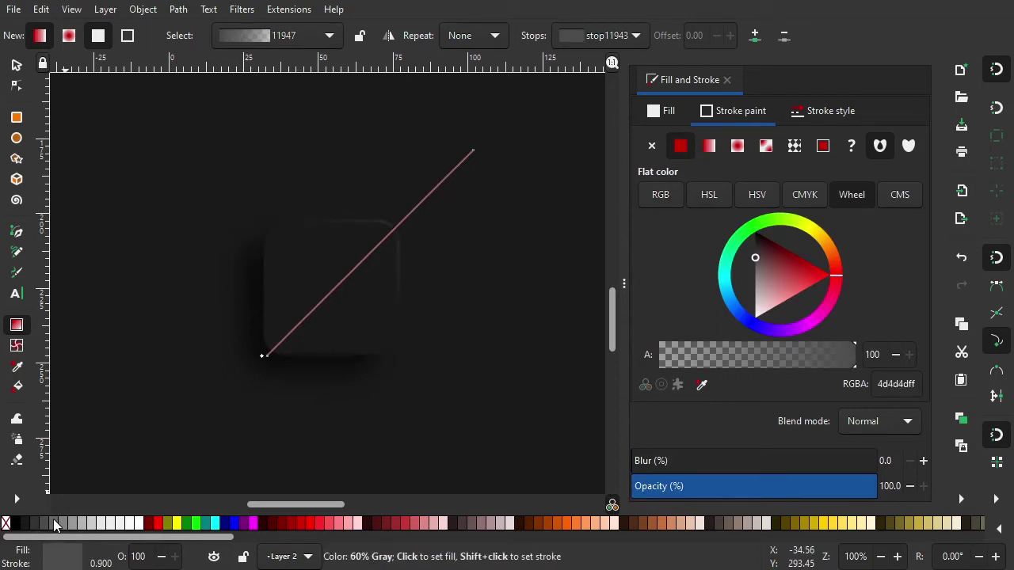
pyautogui.keyDown('shift'); pyautogui.click(54, 523); pyautogui.keyUp('shift')
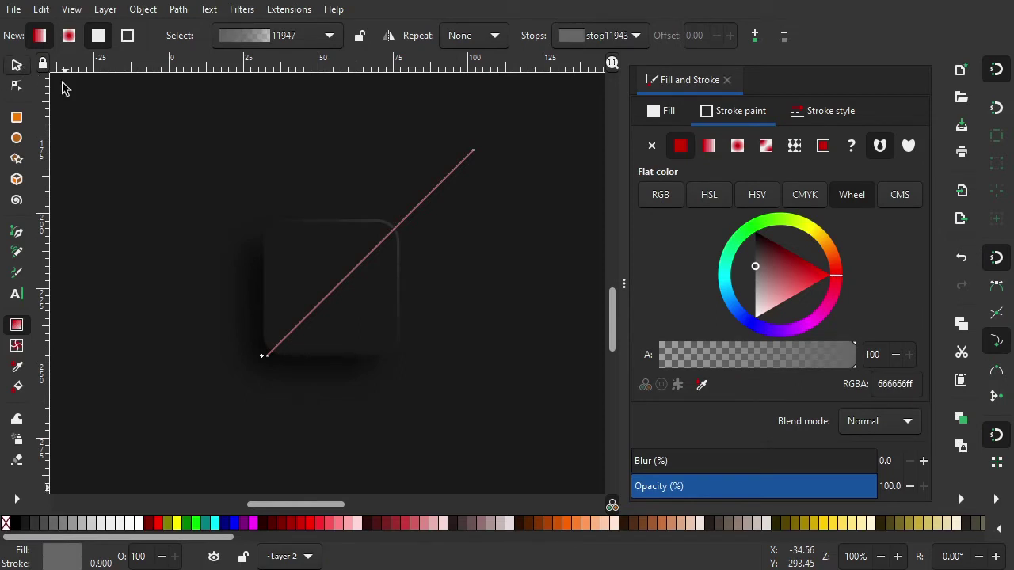
# Deselect to preview the highlight and save the document as SVG.
pyautogui.press('s')
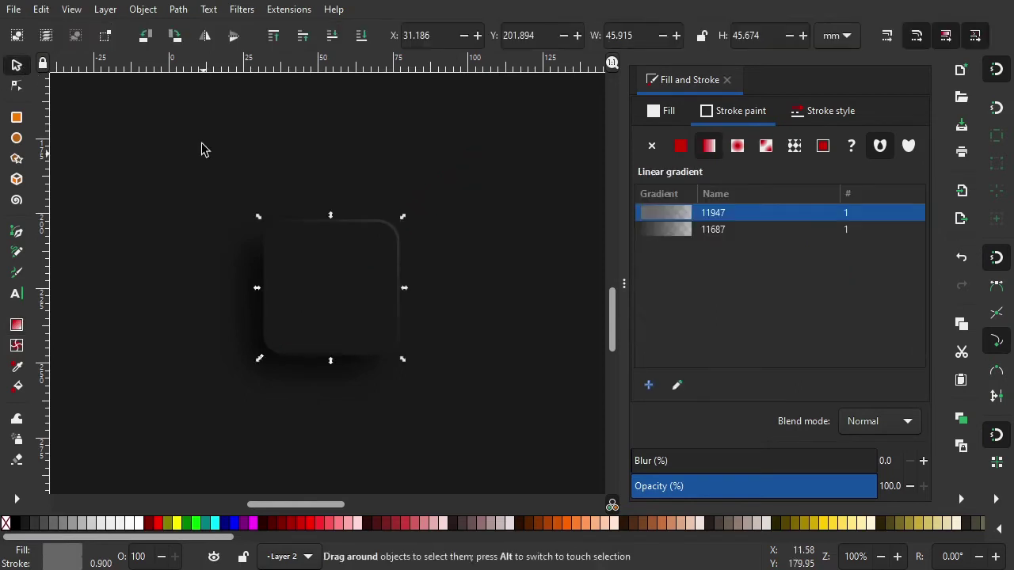
pyautogui.click(201, 149)
pyautogui.hotkey('ctrl', 's')
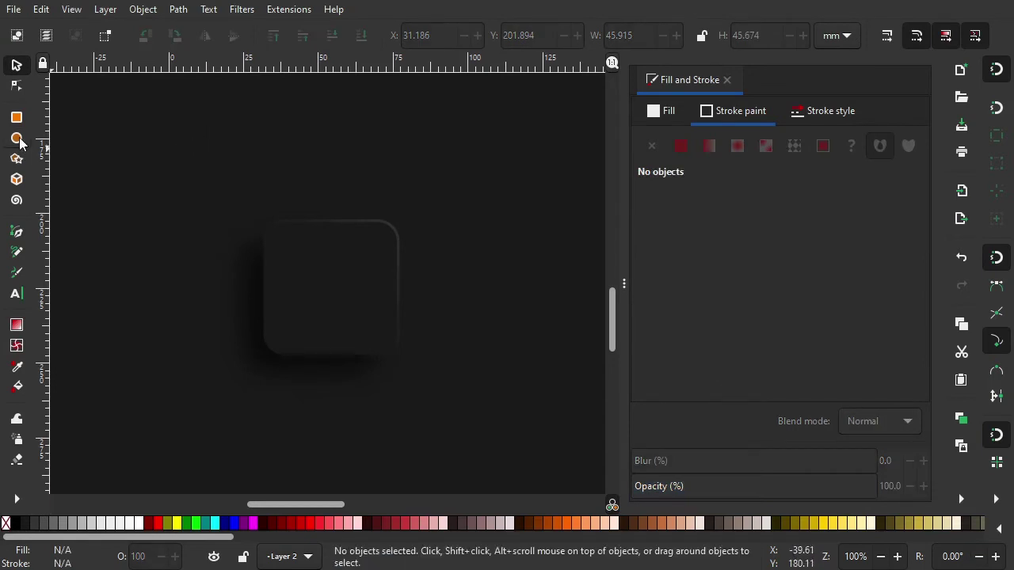
# Draw a no-fill circle with an orange #AA4400 outline and move it onto the rounded square.
pyautogui.press('e')
pyautogui.moveTo(205, 116)
pyautogui.mouseDown()
pyautogui.moveTo(258, 173)
pyautogui.moveTo(230, 157)
pyautogui.mouseUp()
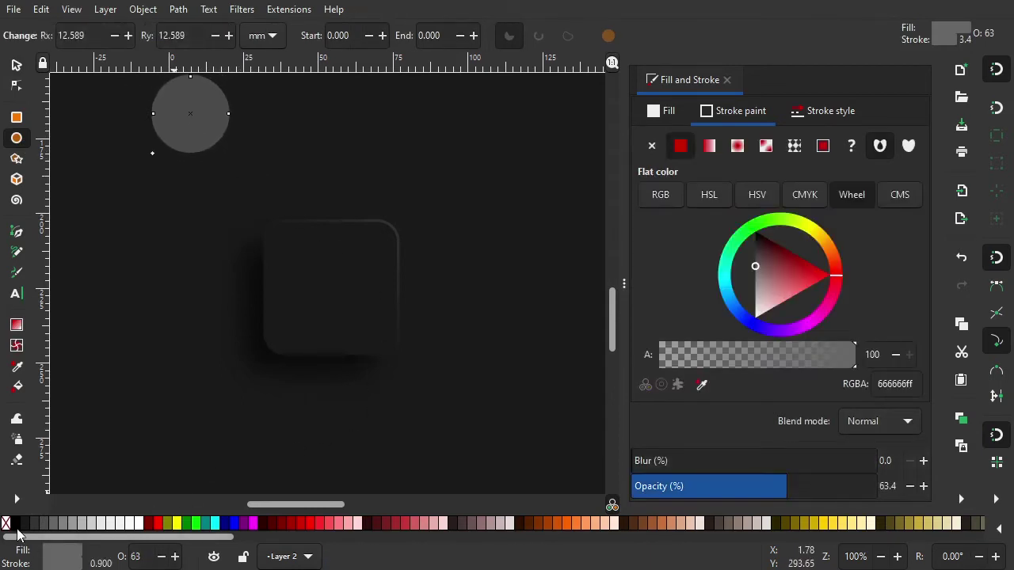
pyautogui.click(6, 528)
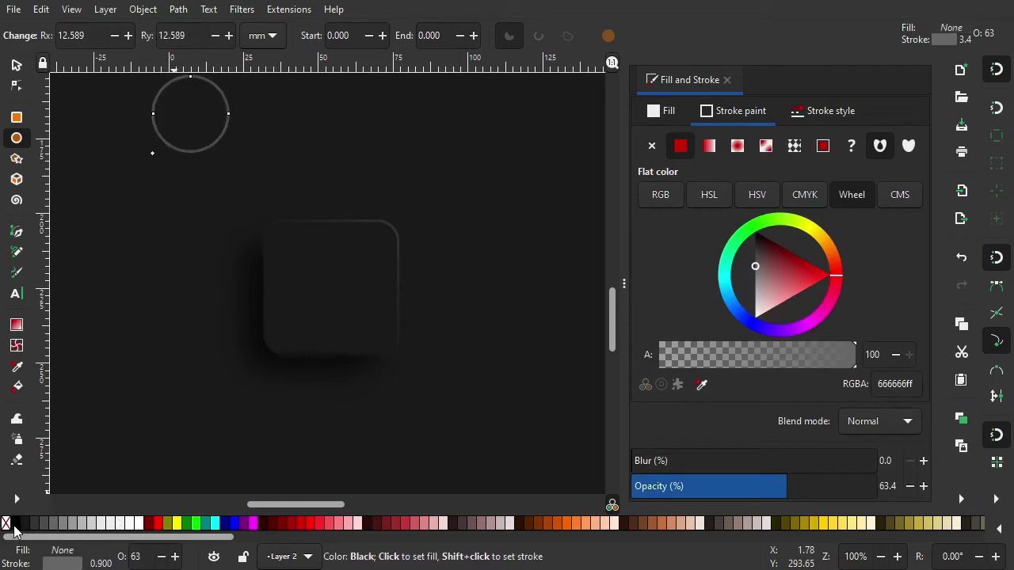
pyautogui.keyDown('shift'); pyautogui.click(551, 526); pyautogui.keyUp('shift')
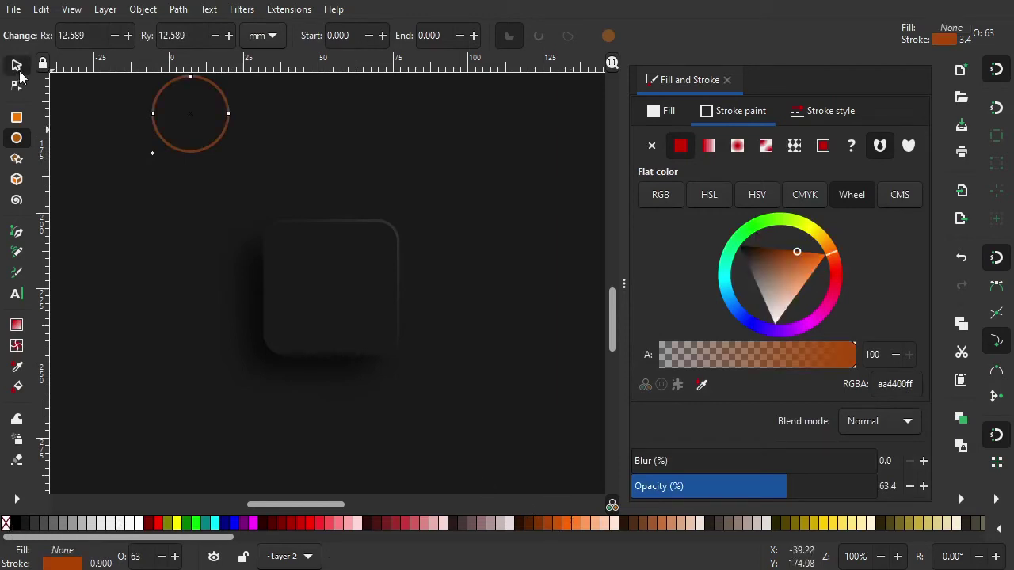
pyautogui.press('s')
pyautogui.moveTo(265, 187); pyautogui.dragTo(353, 328)
pyautogui.keyDown('shift'); pyautogui.click(389, 263); pyautogui.keyUp('shift')
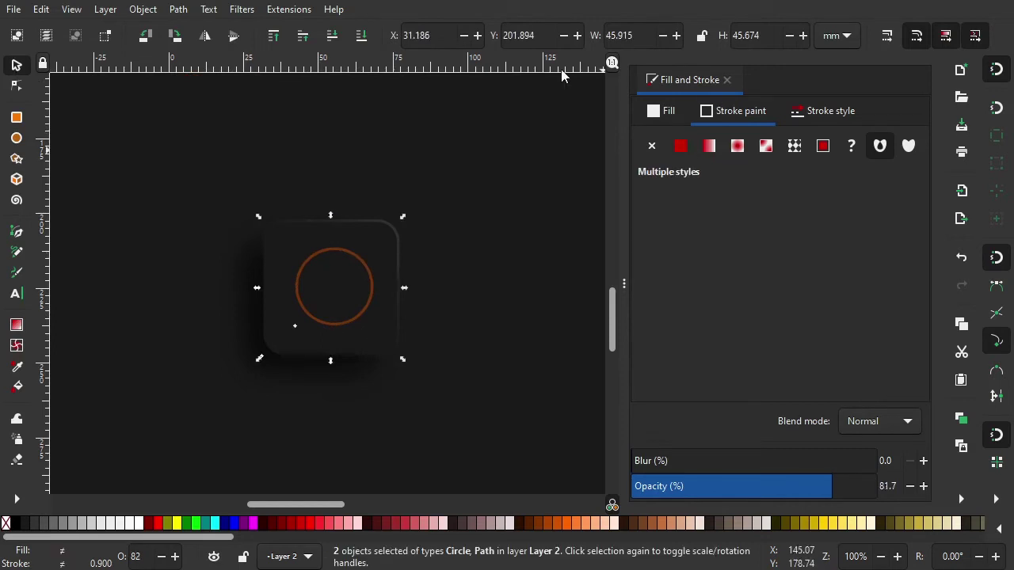
# Centre the orange circle horizontally and vertically on the square, then select the circle alone.
pyautogui.click(143, 9)
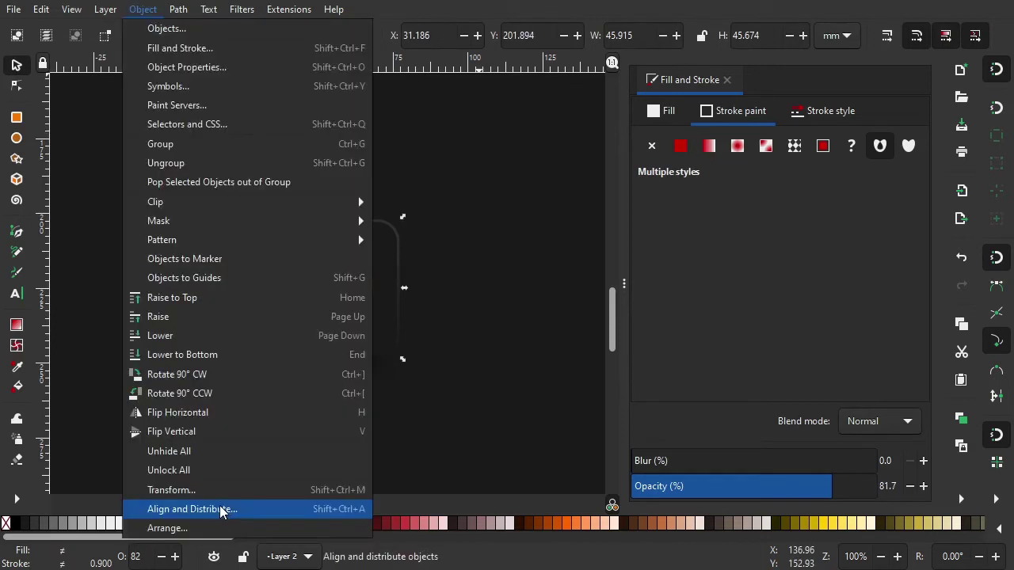
pyautogui.click(221, 511)
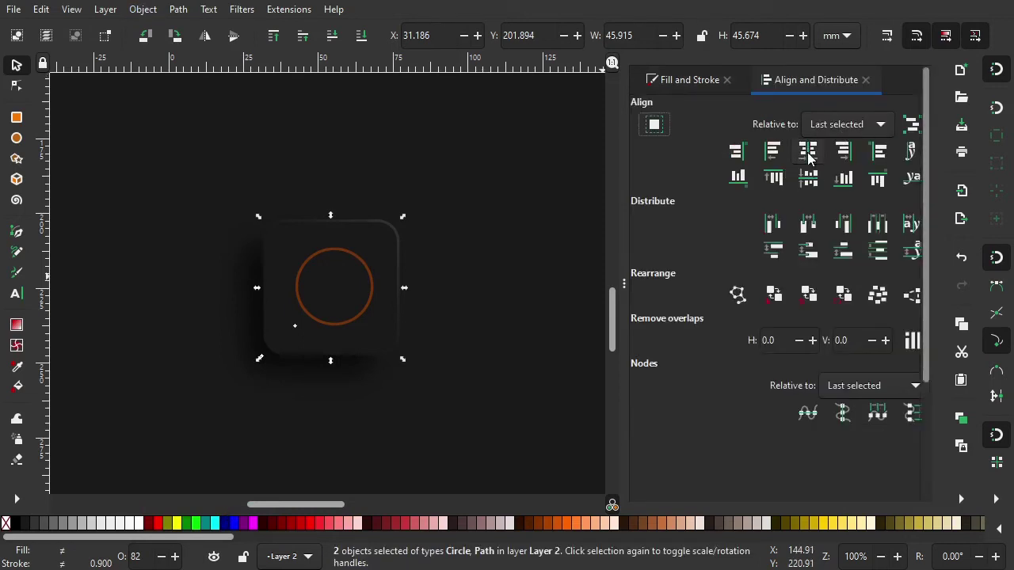
pyautogui.click(814, 157)
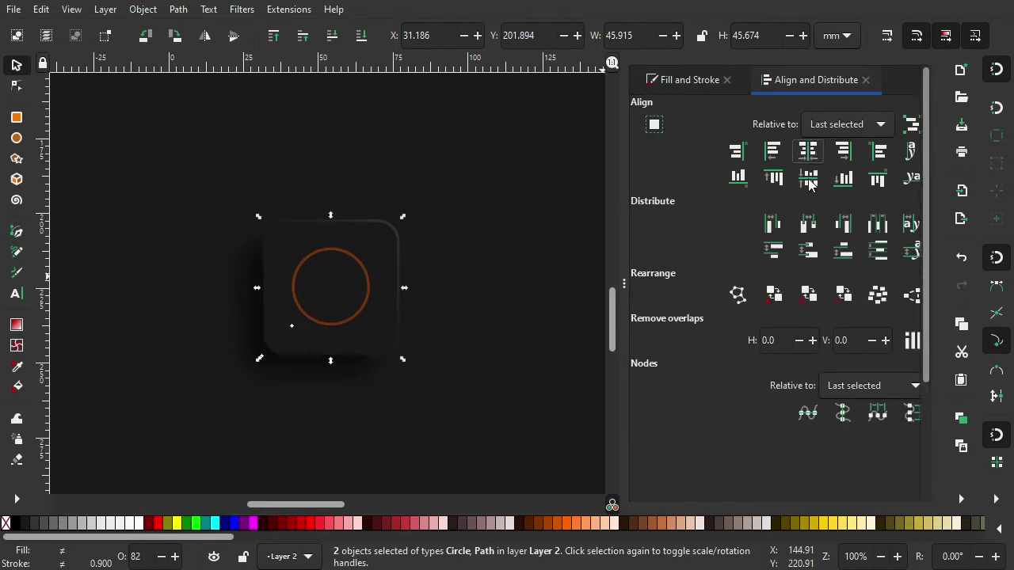
pyautogui.click(810, 181)
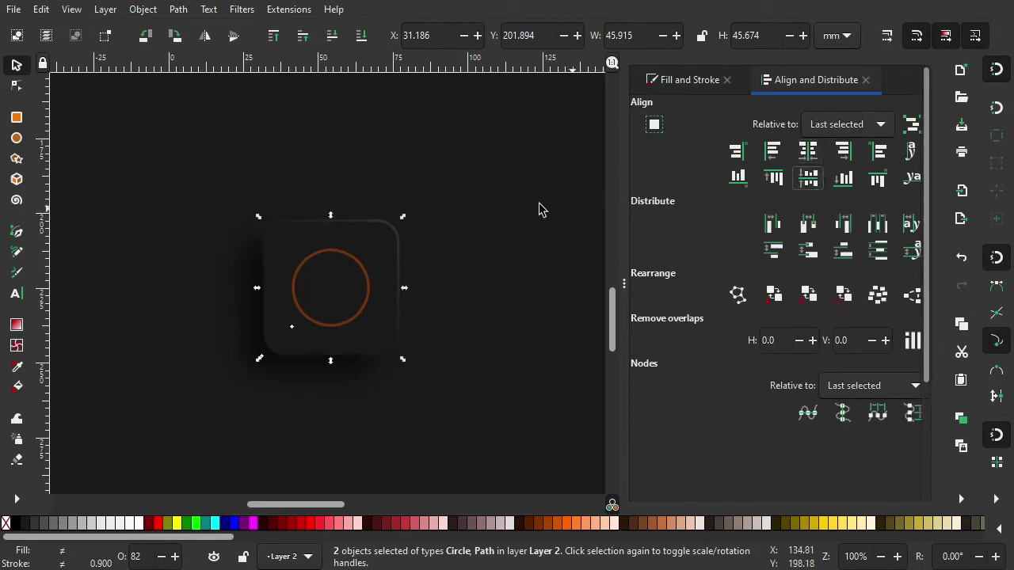
pyautogui.press('Escape')
pyautogui.click(355, 265)
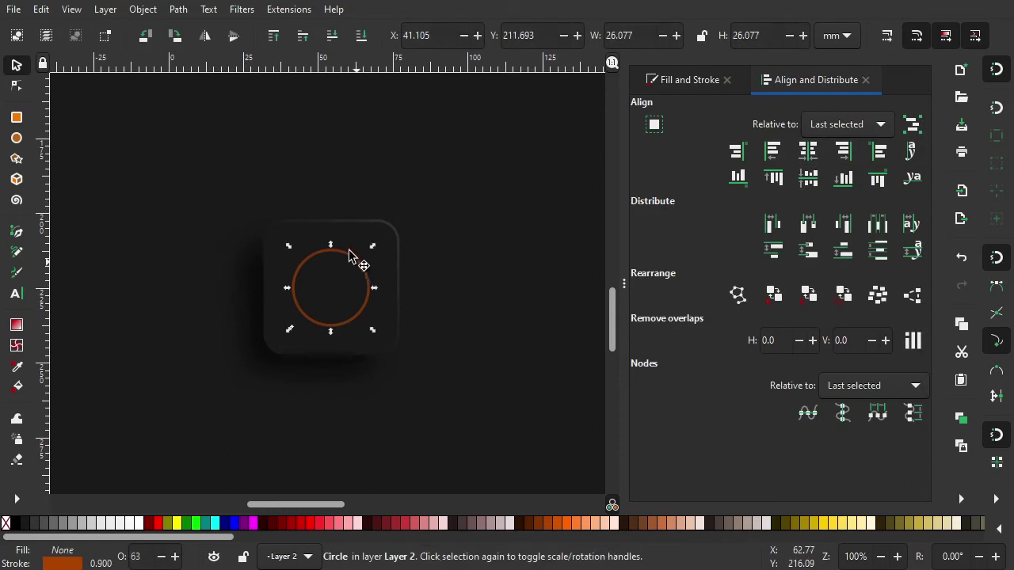
pyautogui.click(242, 9)
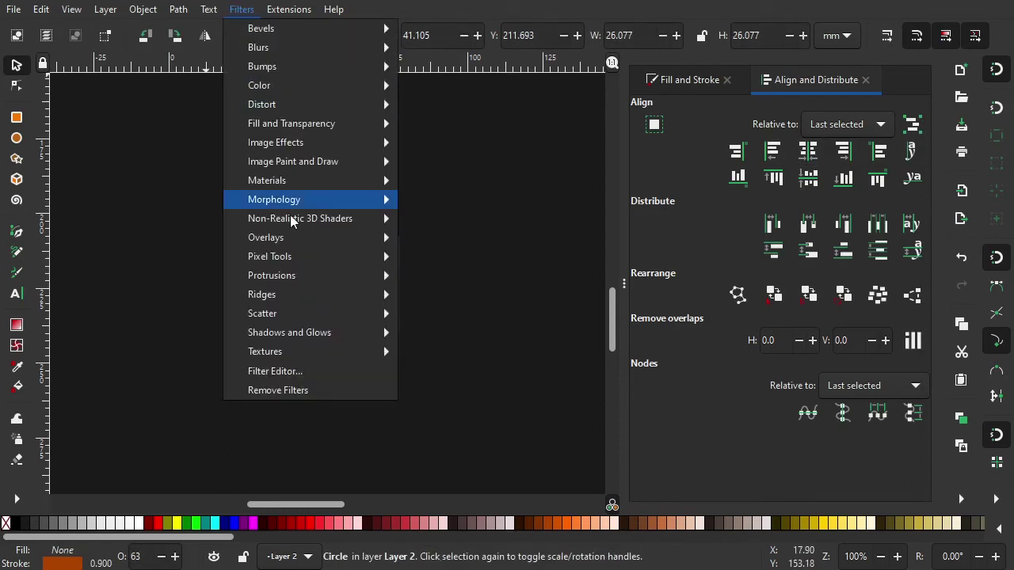
# Apply a Drop Shadow to the orange circle with 2.1 blur and 1.0 horizontal and vertical offsets.
pyautogui.click(443, 334)
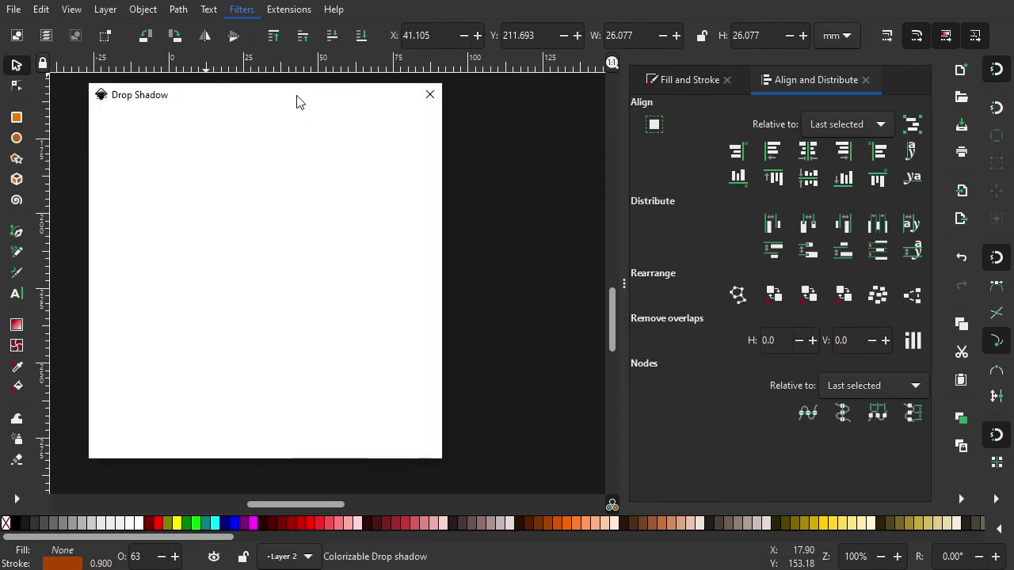
pyautogui.click(431, 95)
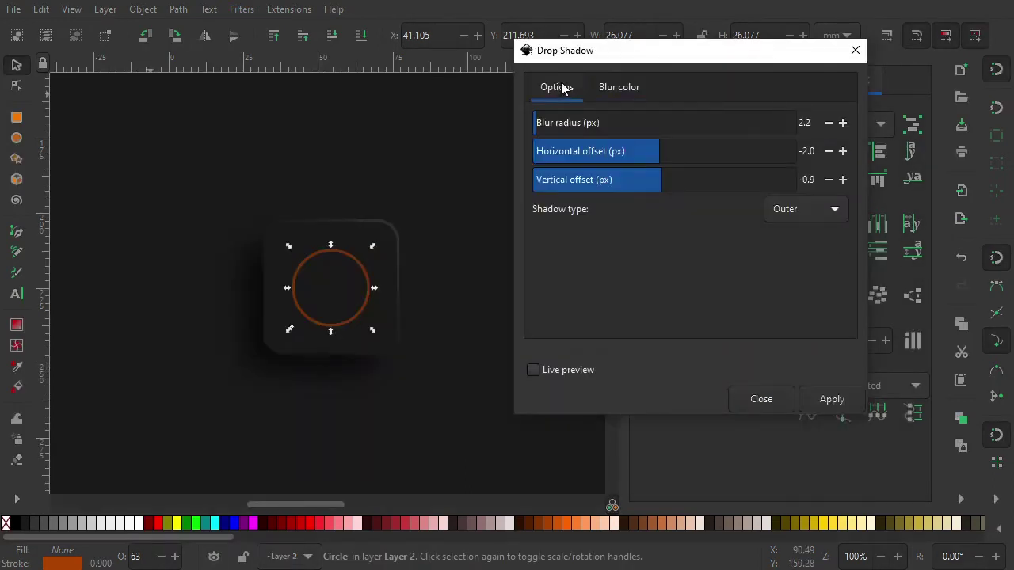
pyautogui.moveTo(647, 152); pyautogui.dragTo(668, 156)
pyautogui.click(534, 369)
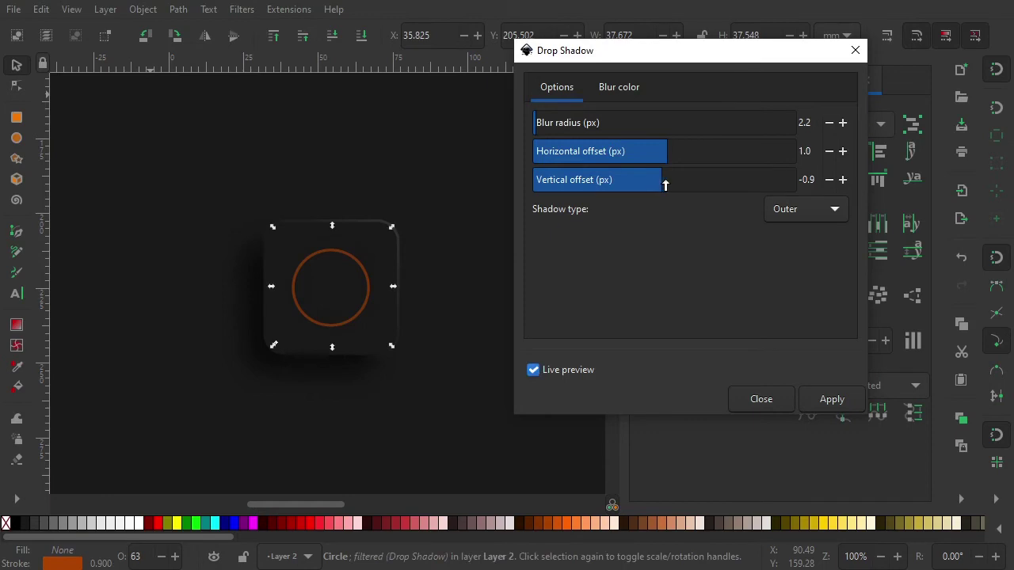
pyautogui.moveTo(665, 183); pyautogui.dragTo(667, 184)
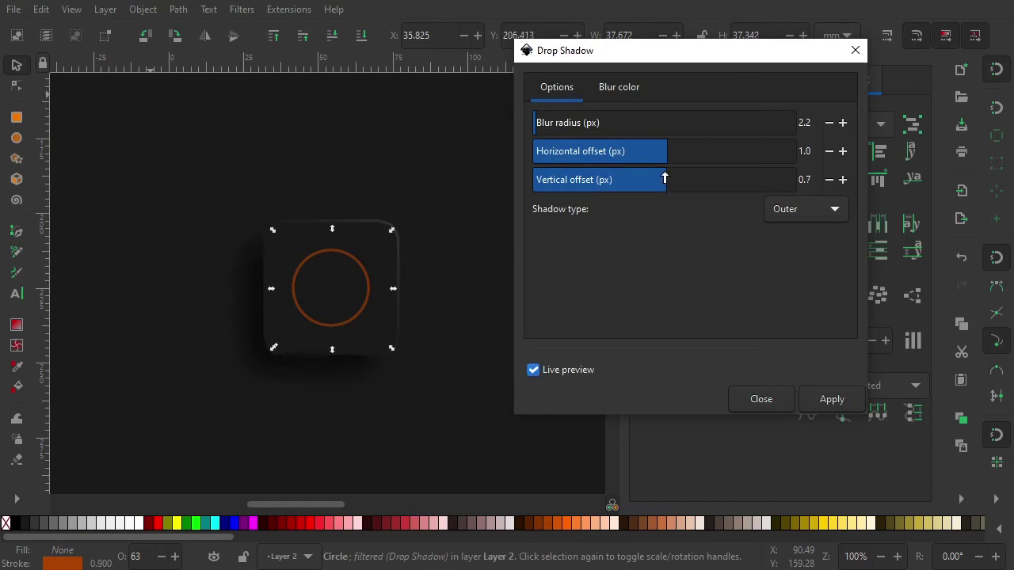
pyautogui.click(829, 125)
pyautogui.click(819, 181)
pyautogui.write('1')
pyautogui.press('Return')
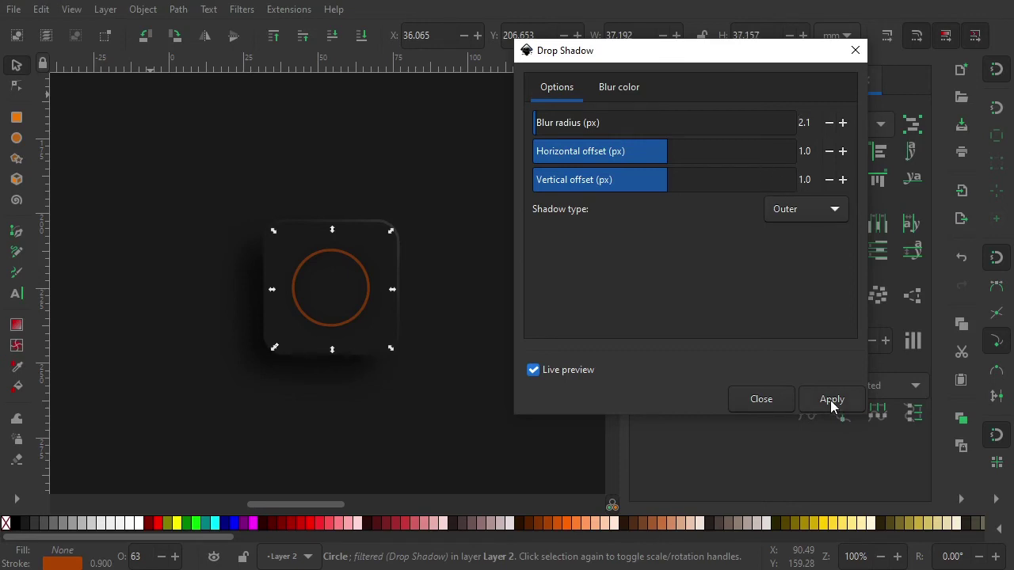
pyautogui.click(830, 401)
pyautogui.click(856, 51)
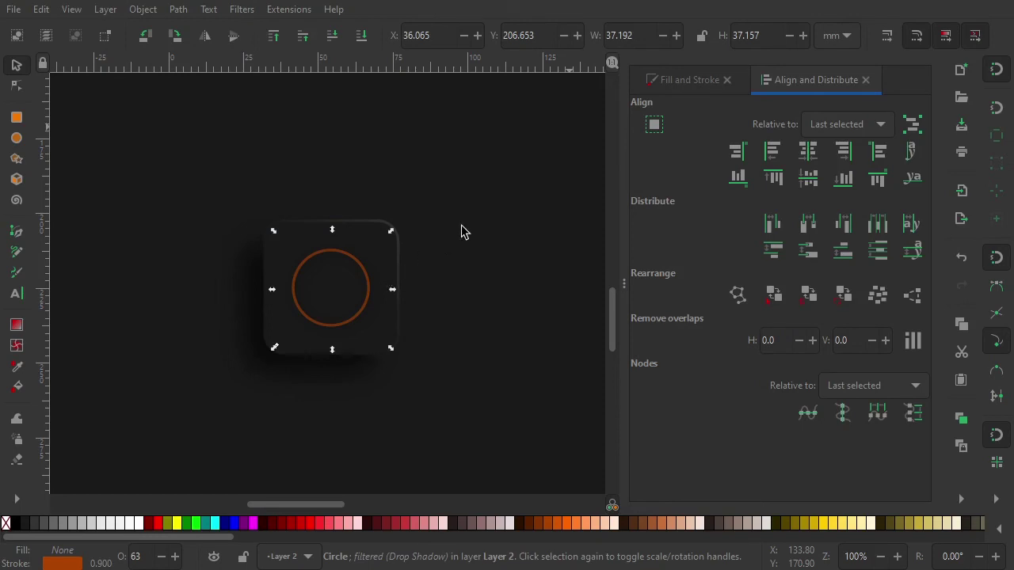
# Scale the orange circle down while leaving a smaller concentric copy inside the ring.
pyautogui.press('Escape')
pyautogui.click(360, 264)
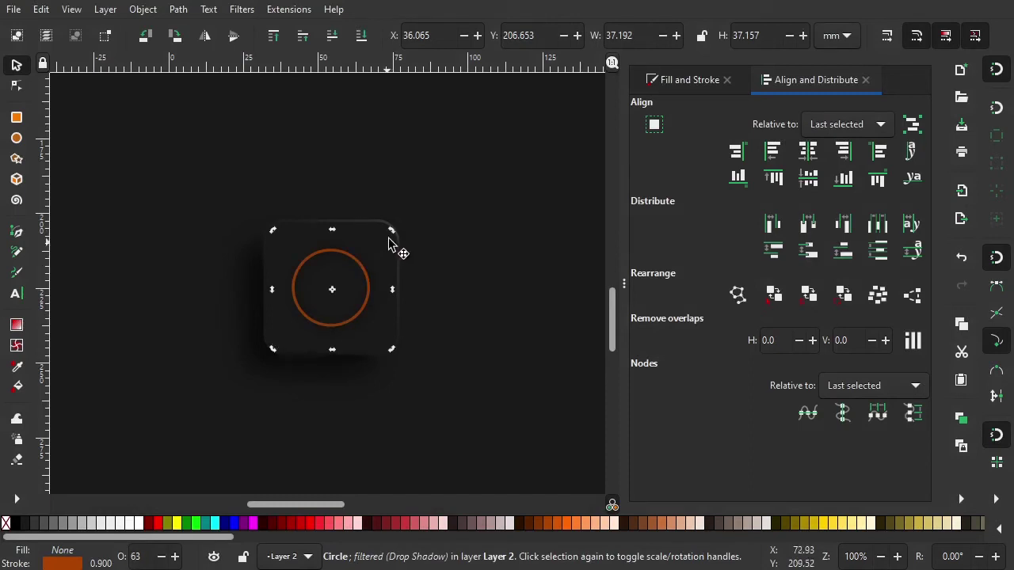
pyautogui.moveTo(389, 242); pyautogui.dragTo(361, 264)
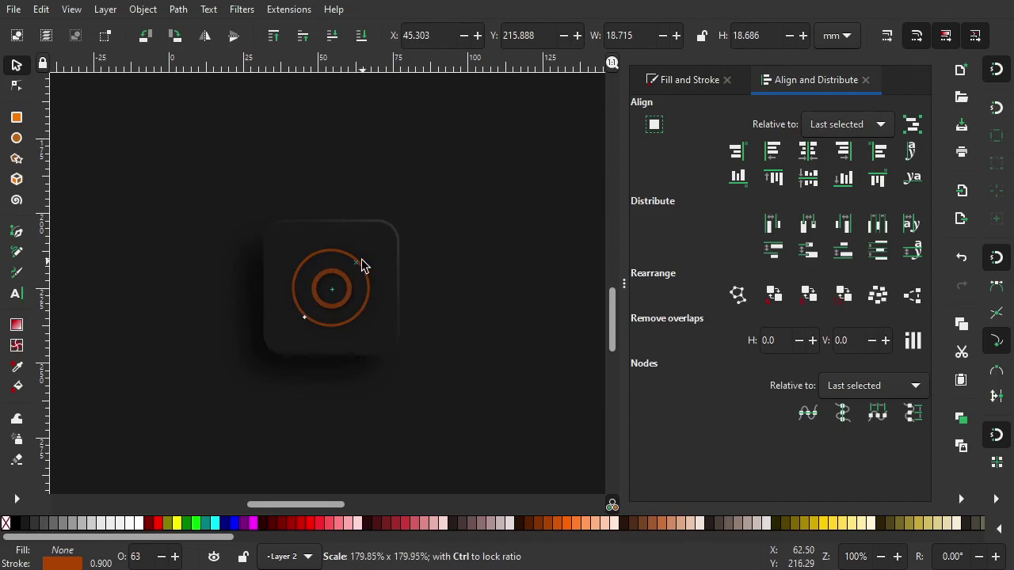
# Set the outer ring's arc end angle to 270° to cut it into a slice.
pyautogui.press('e')
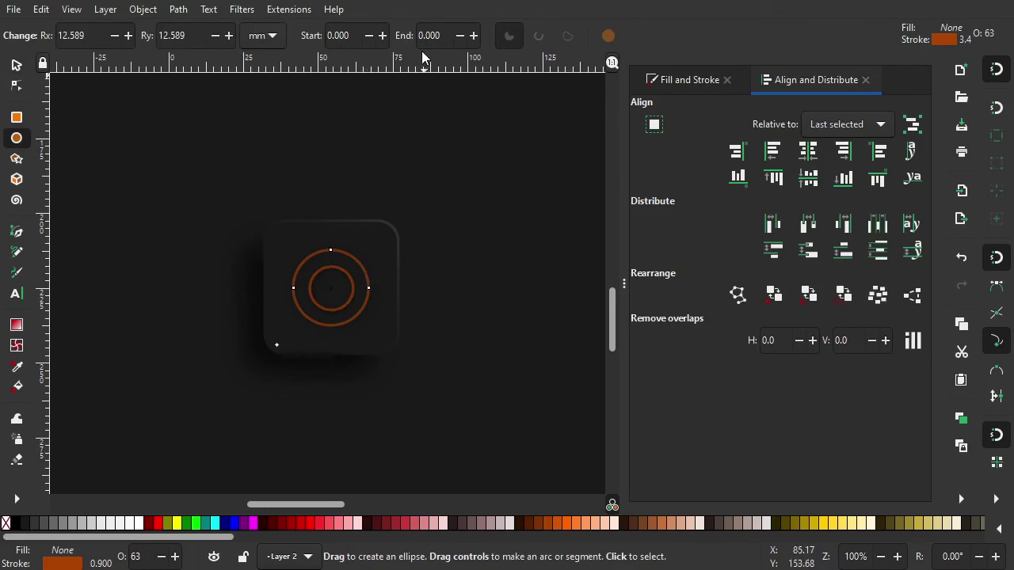
pyautogui.tripleClick(428, 35)
pyautogui.write('270')
pyautogui.press('Return')
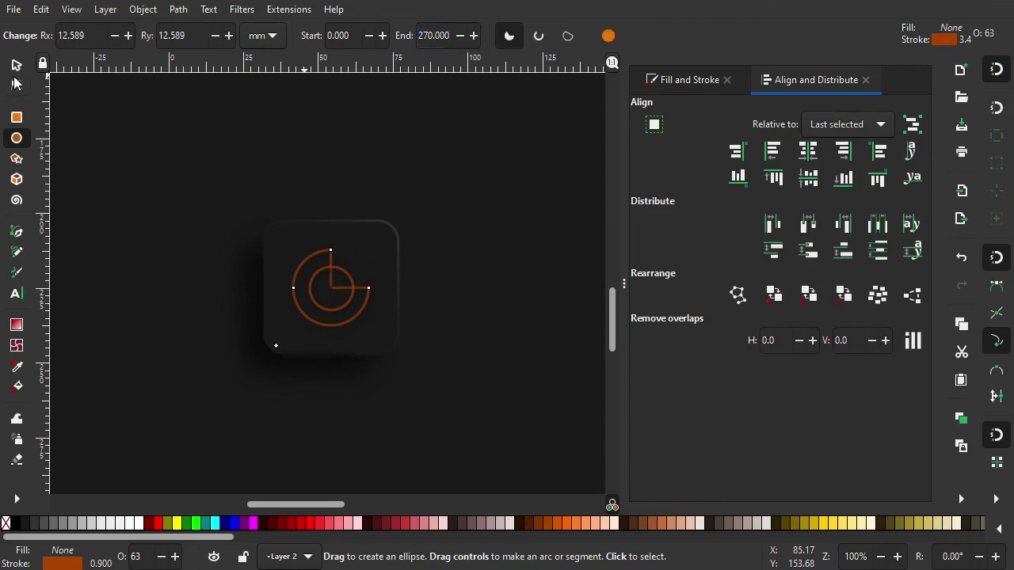
pyautogui.click(16, 65)
pyautogui.click(476, 161)
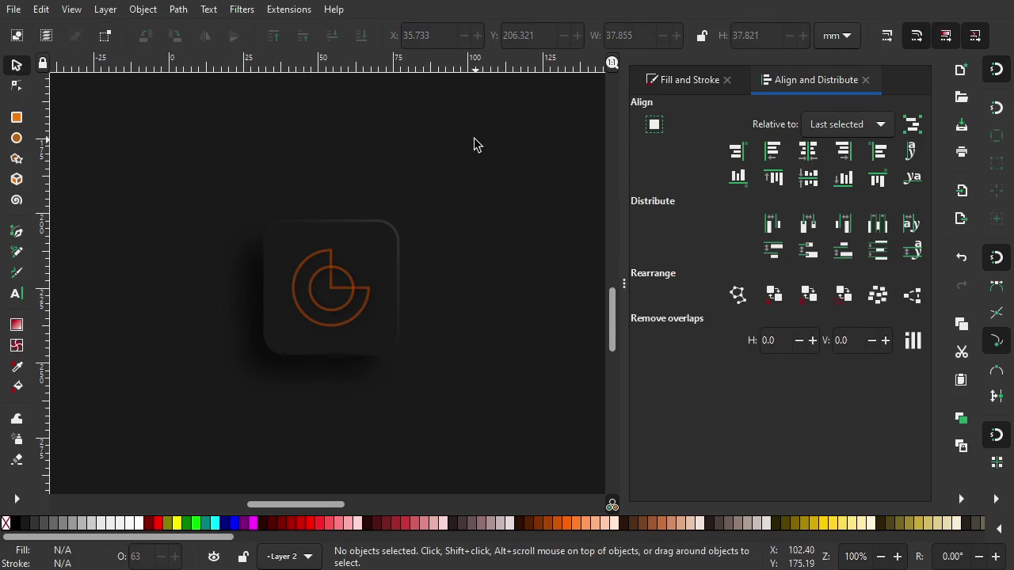
# Recentre the view on the finished button and save the drawing as neumorphic_2.svg.
pyautogui.press('space')
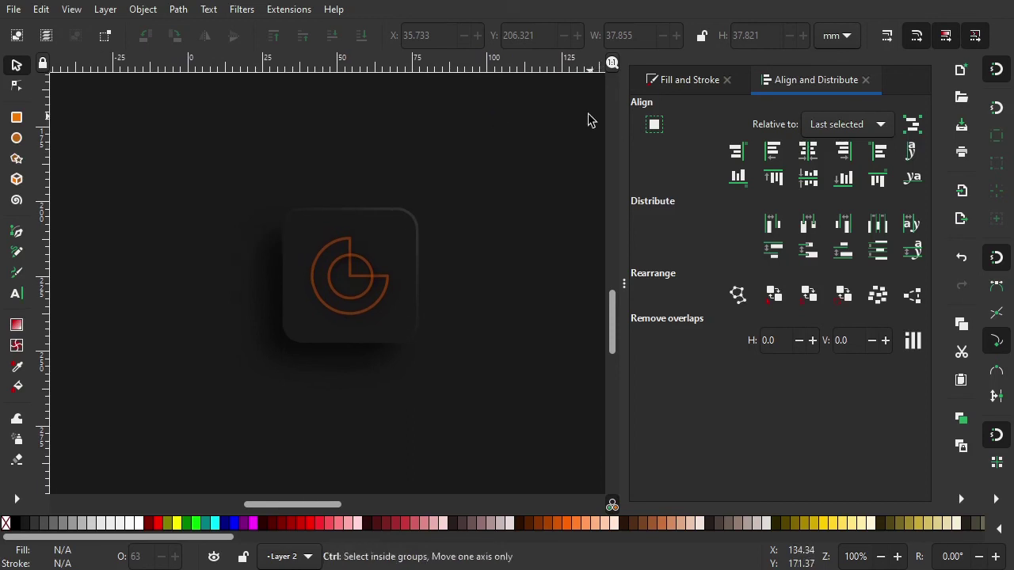
pyautogui.hotkey('ctrl', 's')
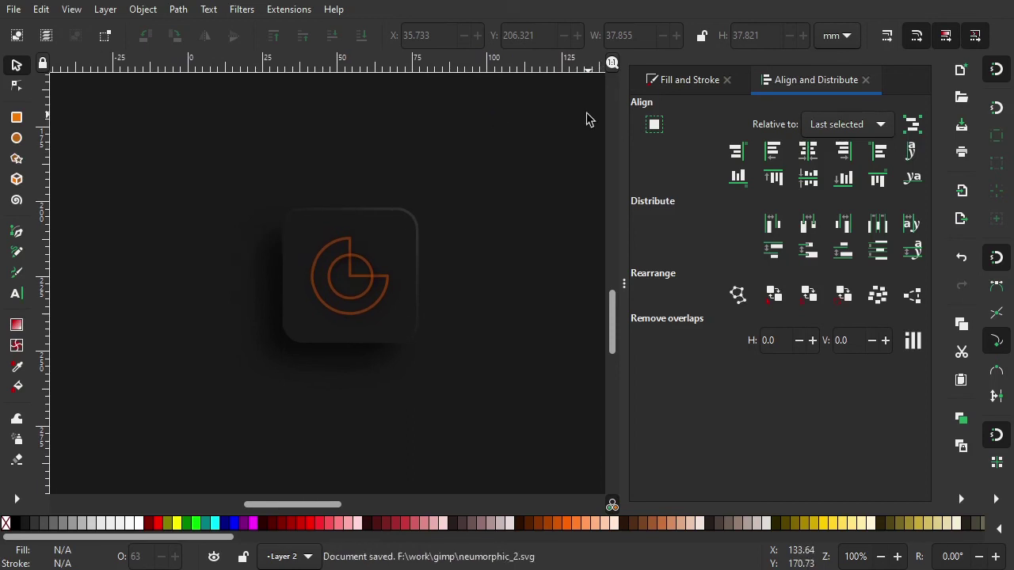